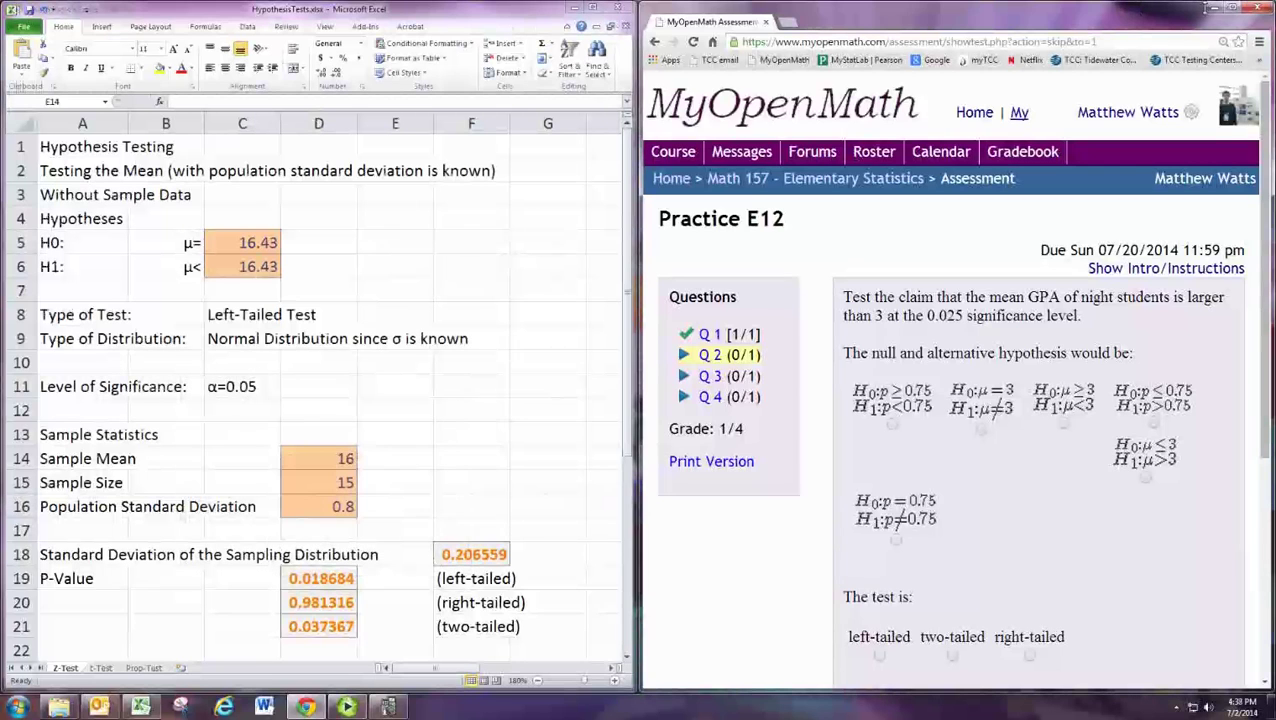
Step: Answer question 2 with hypotheses H0: μ ≤ 3 and H1: μ > 3, and mark the test as right-tailed
{"action": "left_click", "coordinate": [1234, 10]}
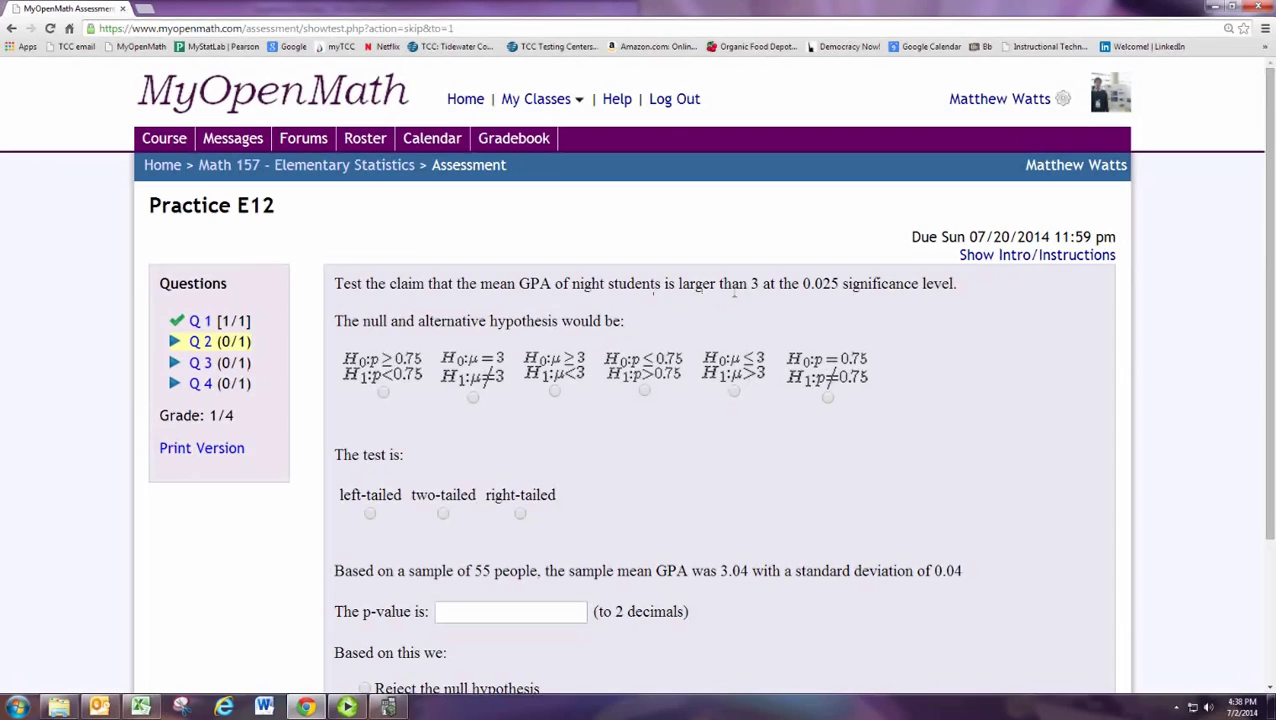
{"action": "left_click", "coordinate": [734, 391]}
{"action": "left_click", "coordinate": [521, 515]}
{"action": "scroll", "coordinate": [565, 523], "scroll_direction": "down", "scroll_amount": 1}
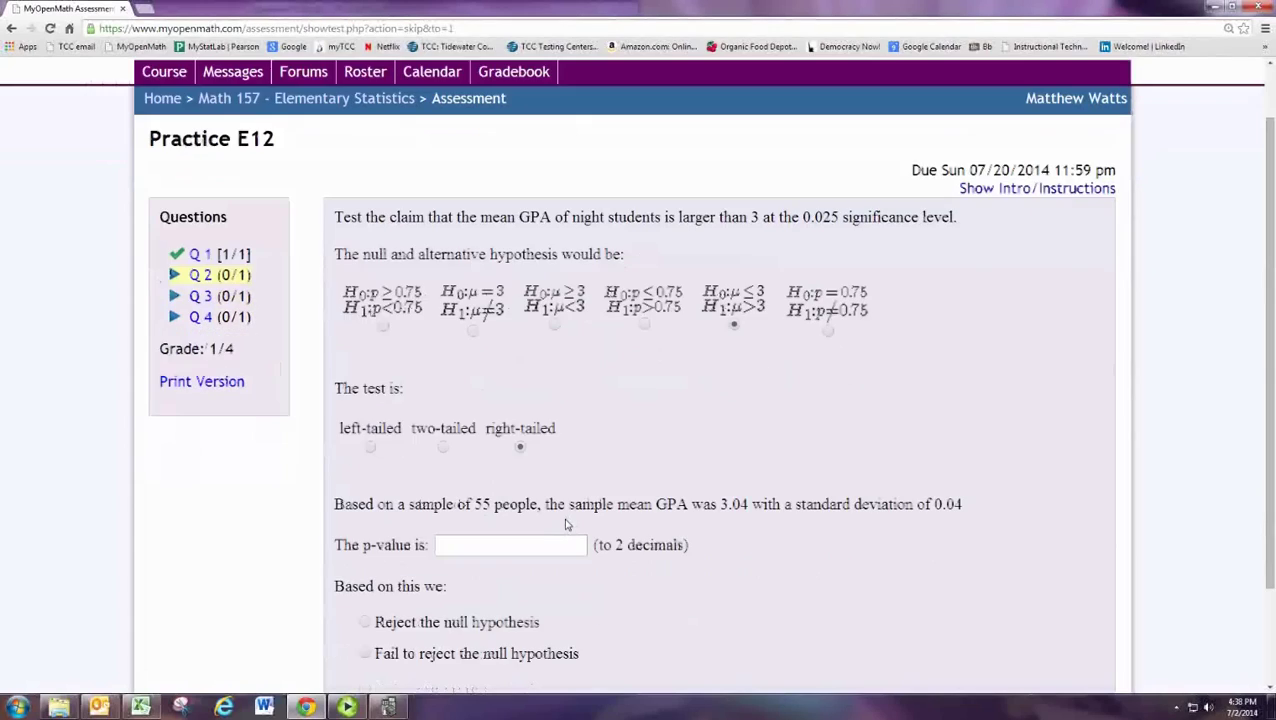
{"action": "scroll", "coordinate": [565, 523], "scroll_direction": "down", "scroll_amount": 1}
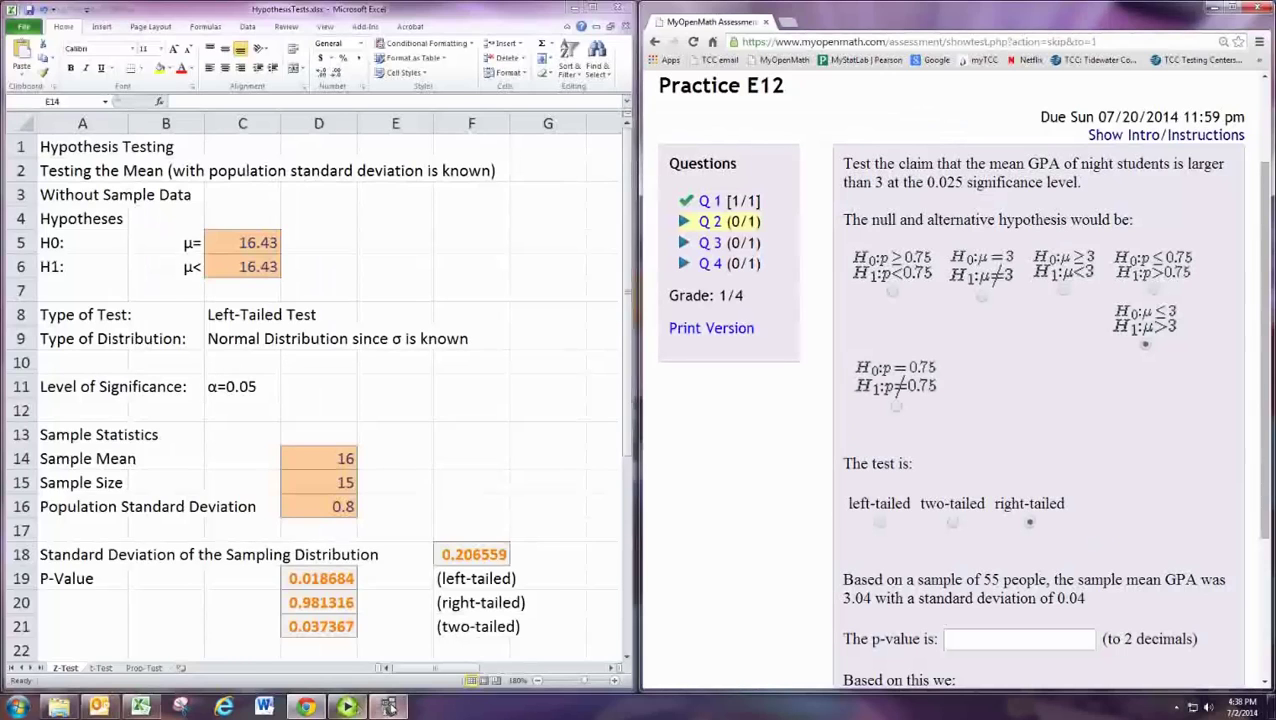
Step: Switch to the TI-SmartView calculator and open its list of statistical tests
{"action": "left_click", "coordinate": [387, 707]}
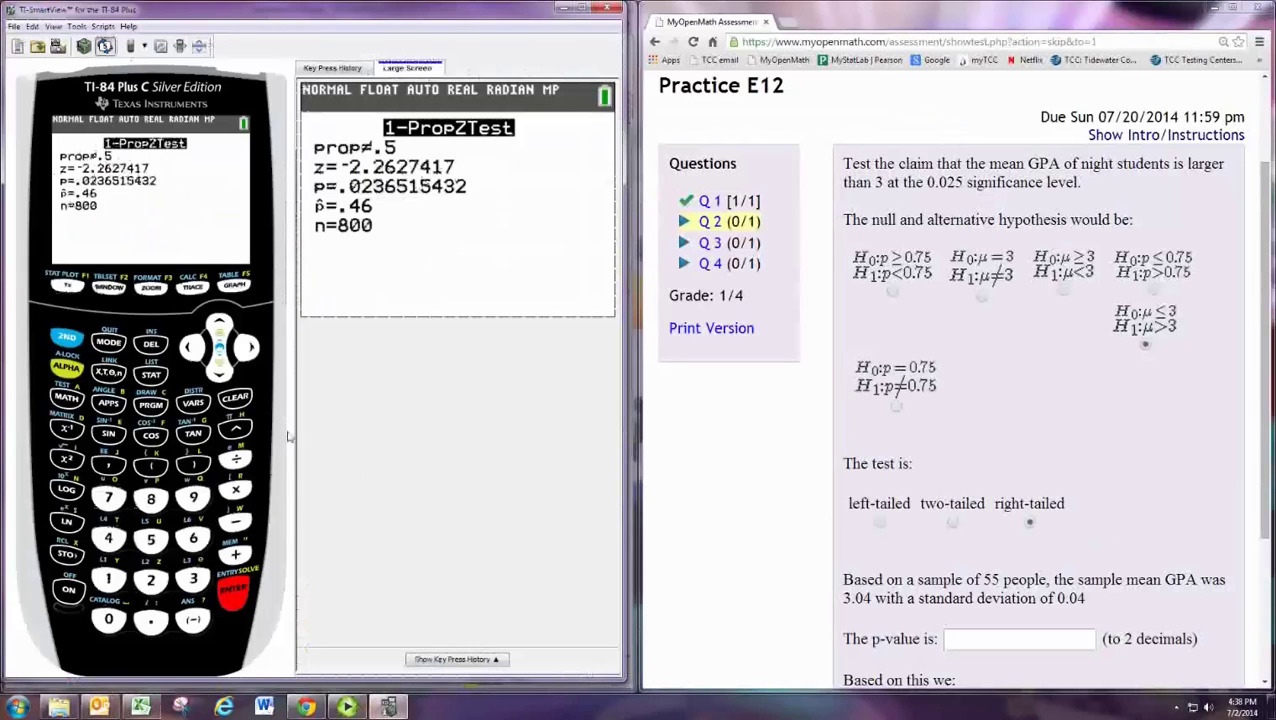
{"action": "left_click", "coordinate": [152, 376]}
{"action": "left_click", "coordinate": [247, 347]}
{"action": "left_click", "coordinate": [247, 347]}
Step: Examine the available hypothesis tests, from Z-Test to the proportion tests, to see which one suits the question
{"action": "left_click", "coordinate": [220, 370]}
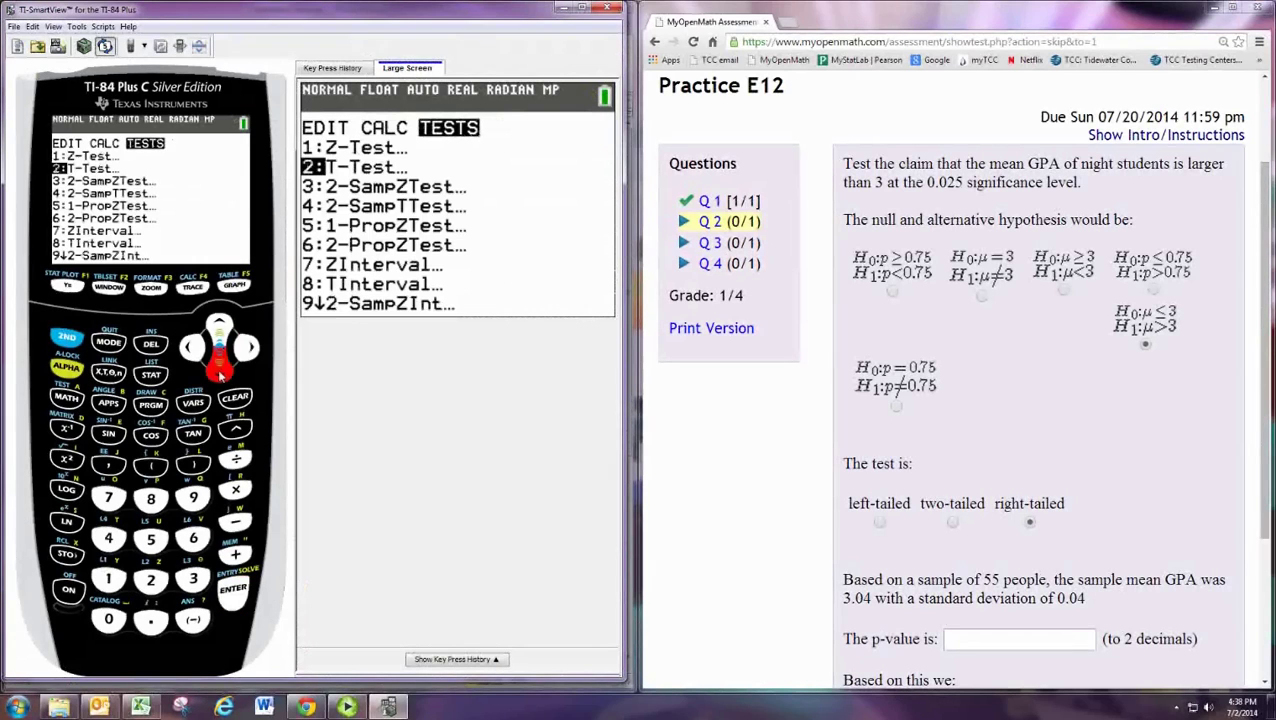
{"action": "left_click", "coordinate": [220, 373]}
{"action": "left_click", "coordinate": [220, 373]}
{"action": "left_click", "coordinate": [220, 373]}
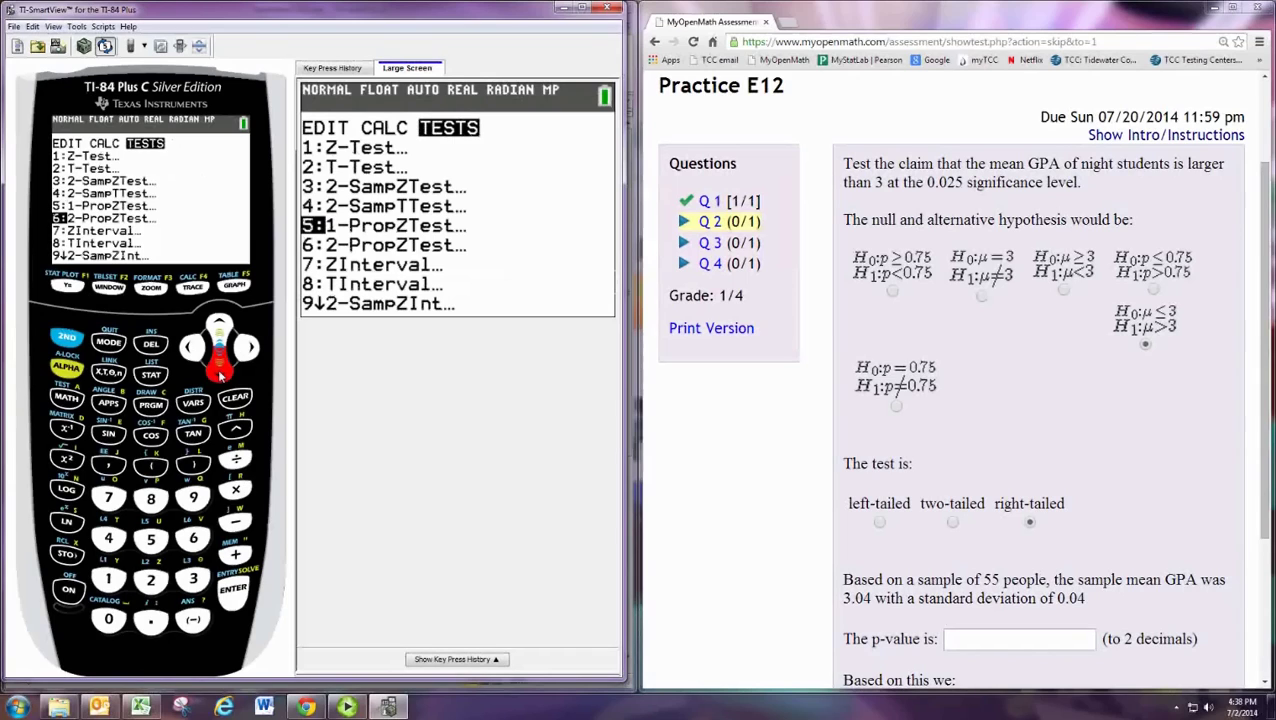
{"action": "left_click", "coordinate": [220, 373]}
{"action": "left_click", "coordinate": [220, 373]}
{"action": "left_click", "coordinate": [220, 327]}
{"action": "left_click", "coordinate": [220, 327]}
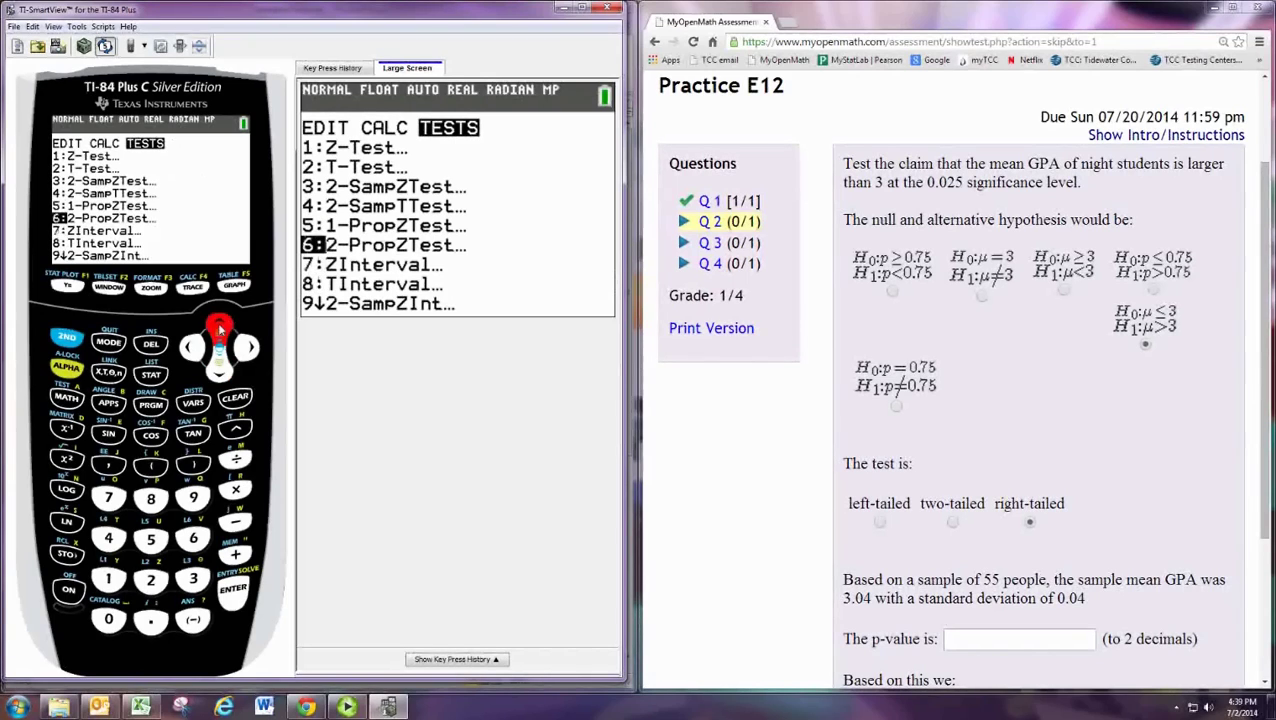
{"action": "left_click", "coordinate": [220, 327]}
{"action": "left_click", "coordinate": [220, 327]}
{"action": "left_click", "coordinate": [220, 327]}
{"action": "left_click", "coordinate": [220, 327]}
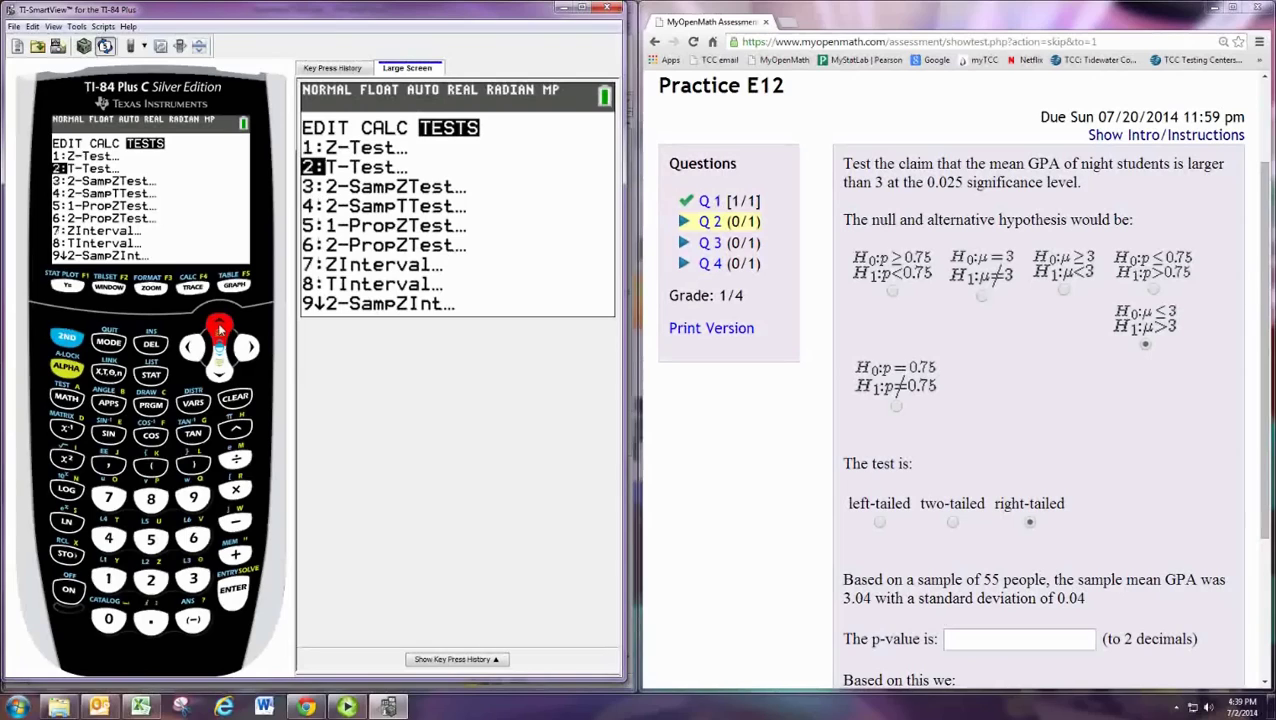
{"action": "left_click", "coordinate": [220, 327]}
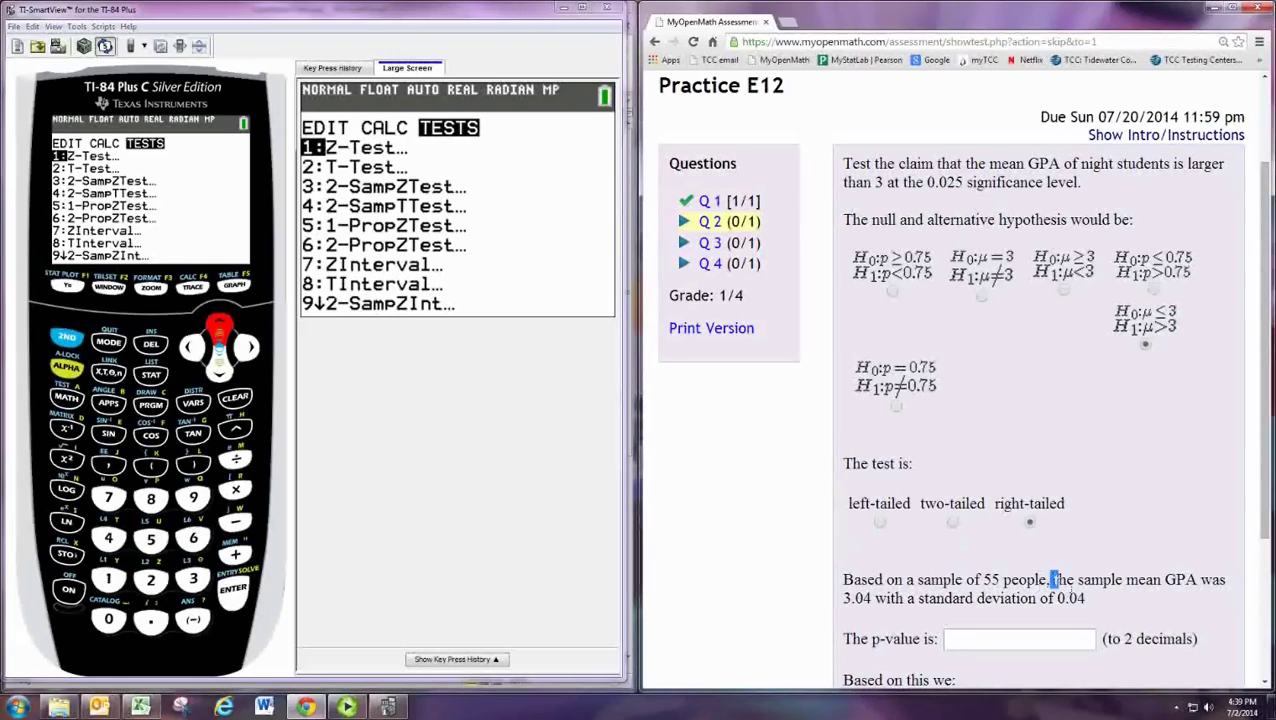
Step: Start a T-Test on the calculator and set its input type to Stats
{"action": "left_click_drag", "start_coordinate": [1052, 581], "coordinate": [1088, 600]}
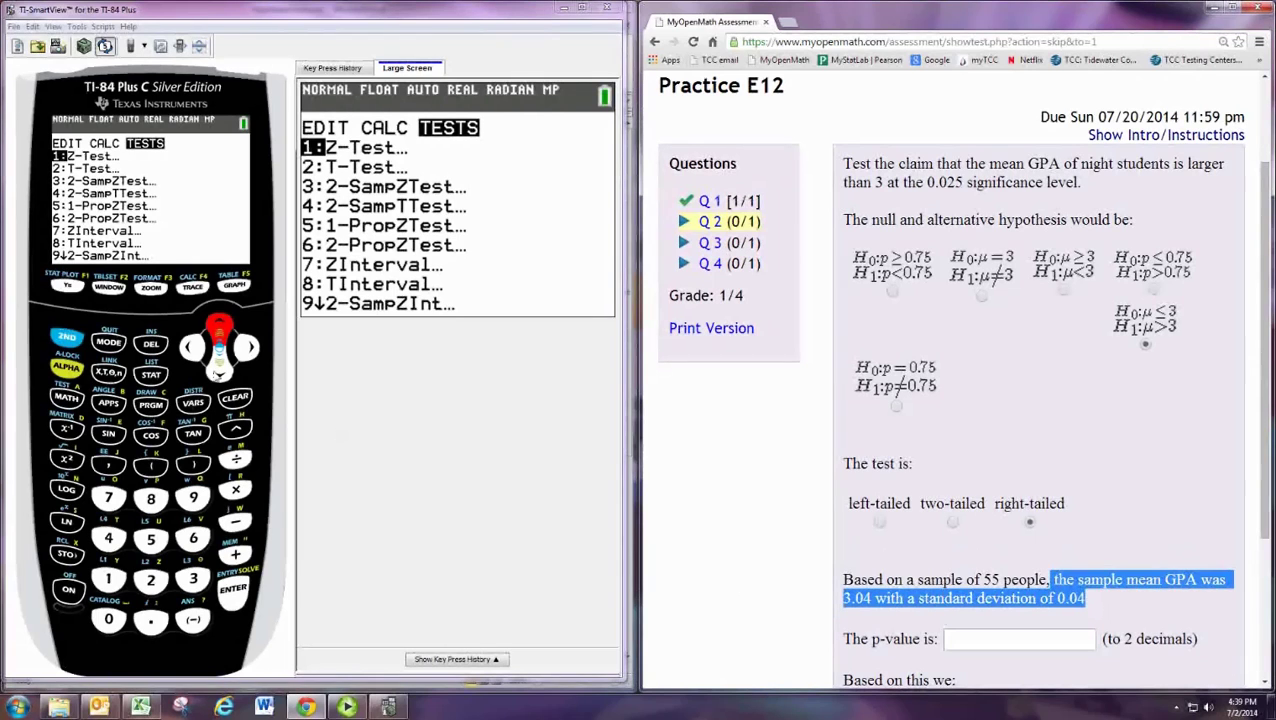
{"action": "left_click", "coordinate": [218, 370]}
{"action": "left_click", "coordinate": [234, 588]}
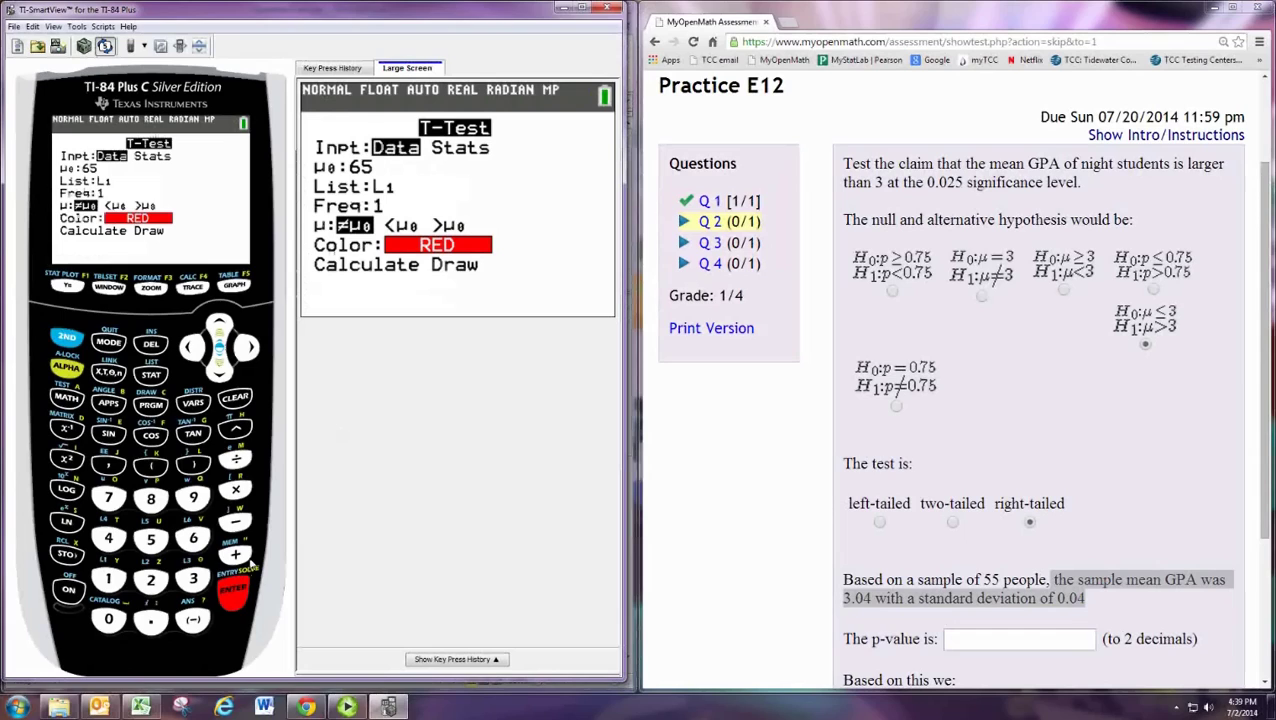
{"action": "key", "text": "Right"}
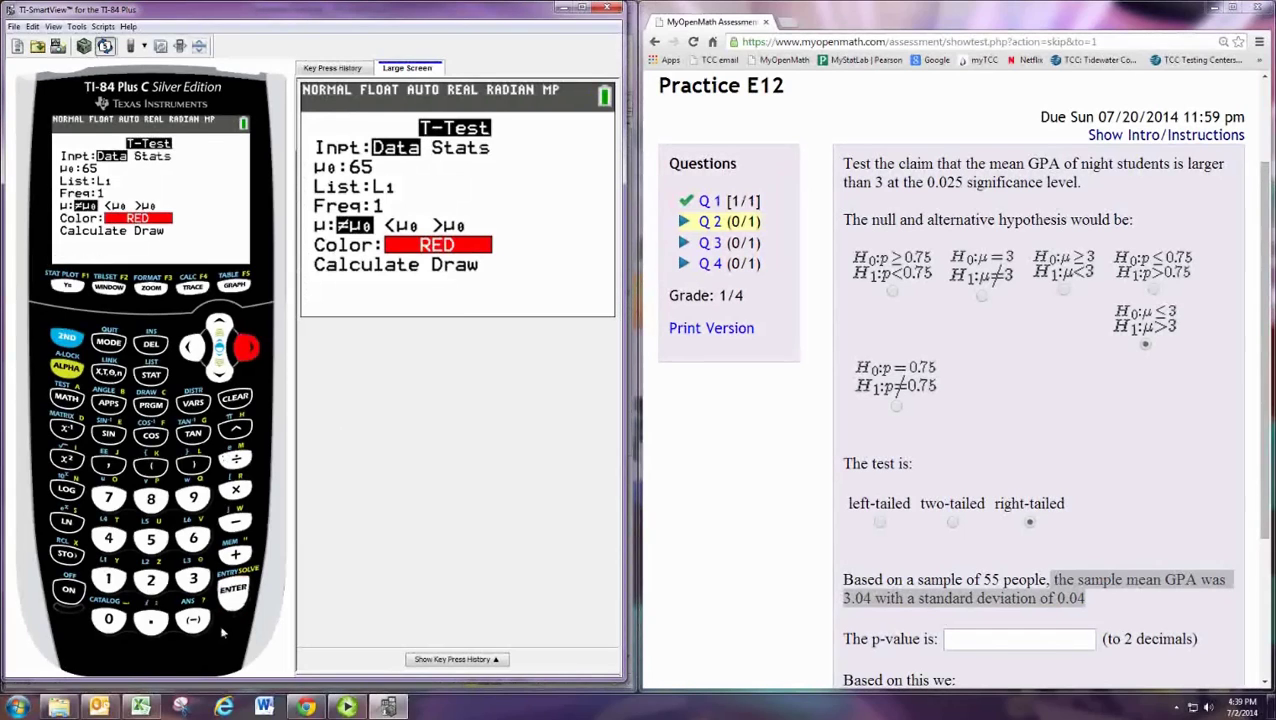
{"action": "left_click", "coordinate": [232, 596]}
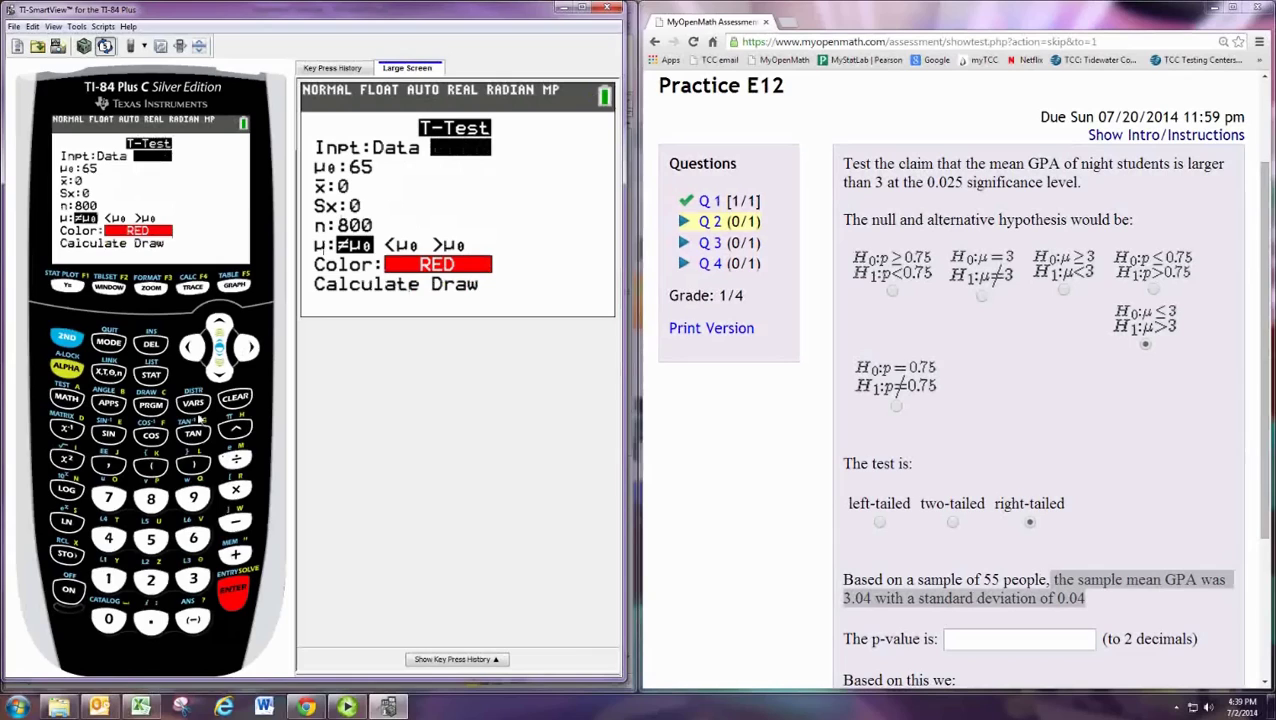
Step: Set the T-Test's hypothesized mean μ0 to 3 and the sample mean x̄ to 3.04
{"action": "left_click", "coordinate": [216, 379]}
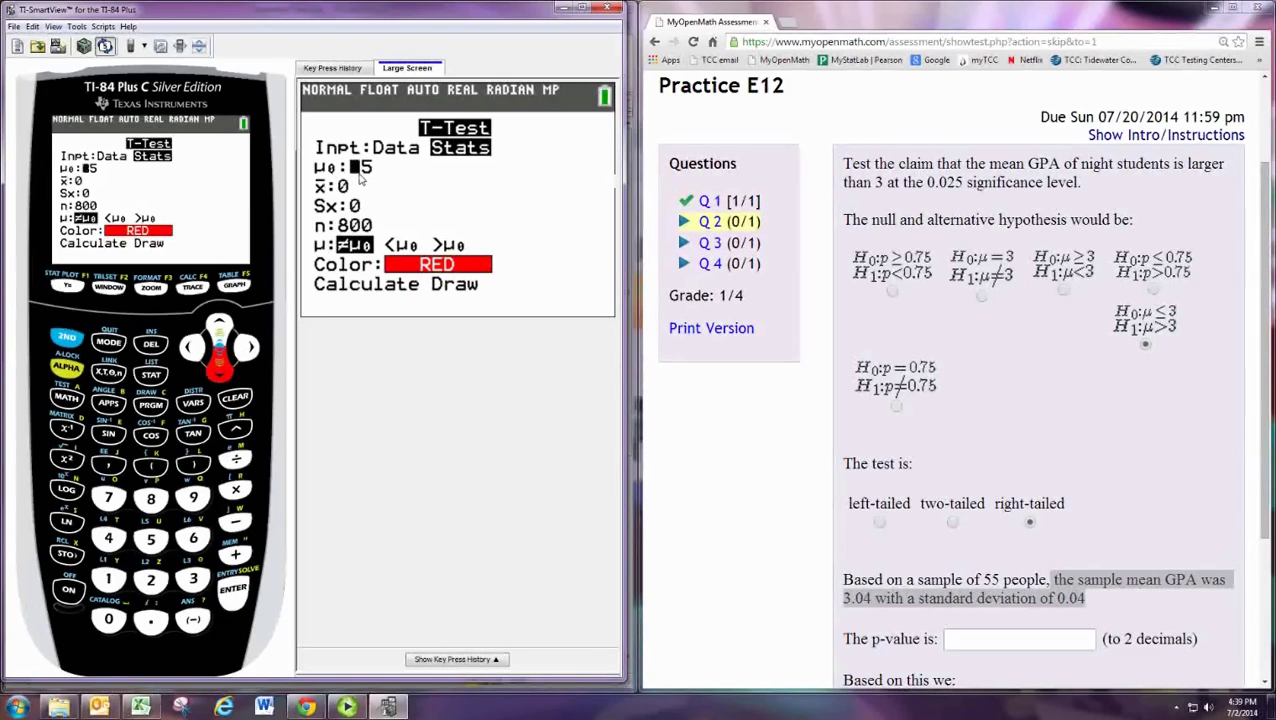
{"action": "left_click", "coordinate": [193, 582]}
{"action": "left_click", "coordinate": [236, 593]}
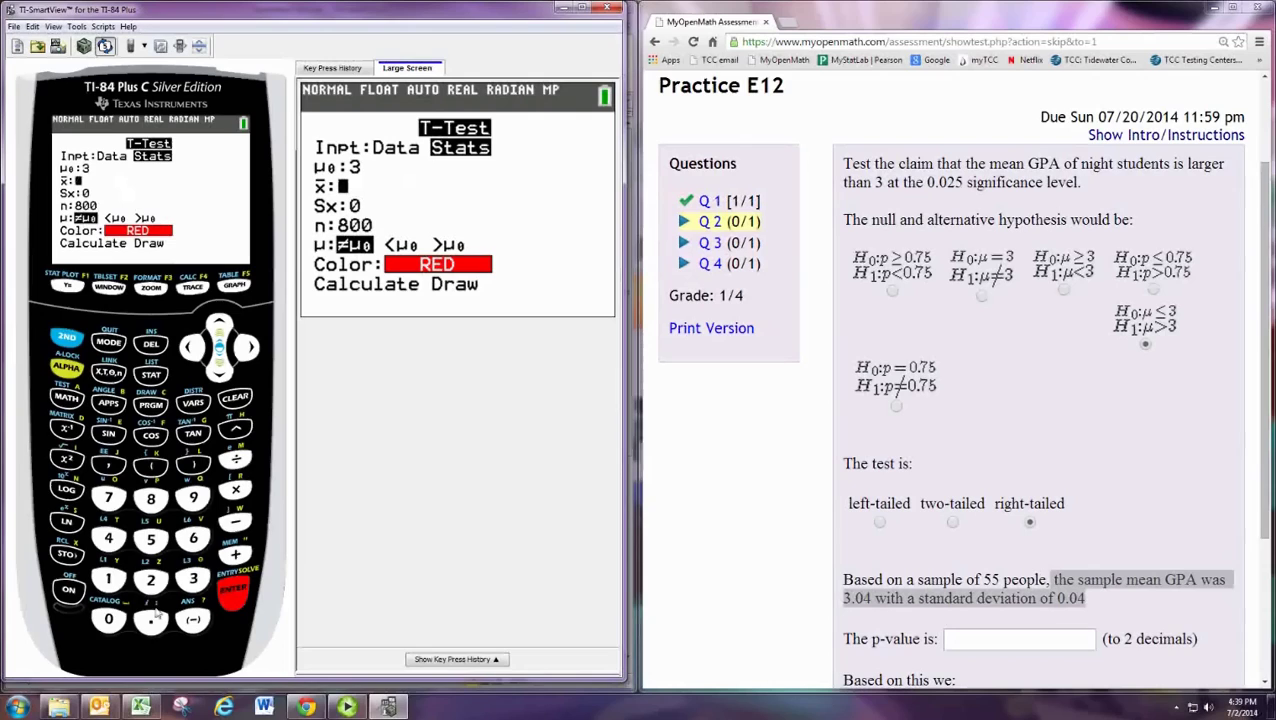
{"action": "left_click", "coordinate": [193, 580]}
{"action": "left_click", "coordinate": [148, 621]}
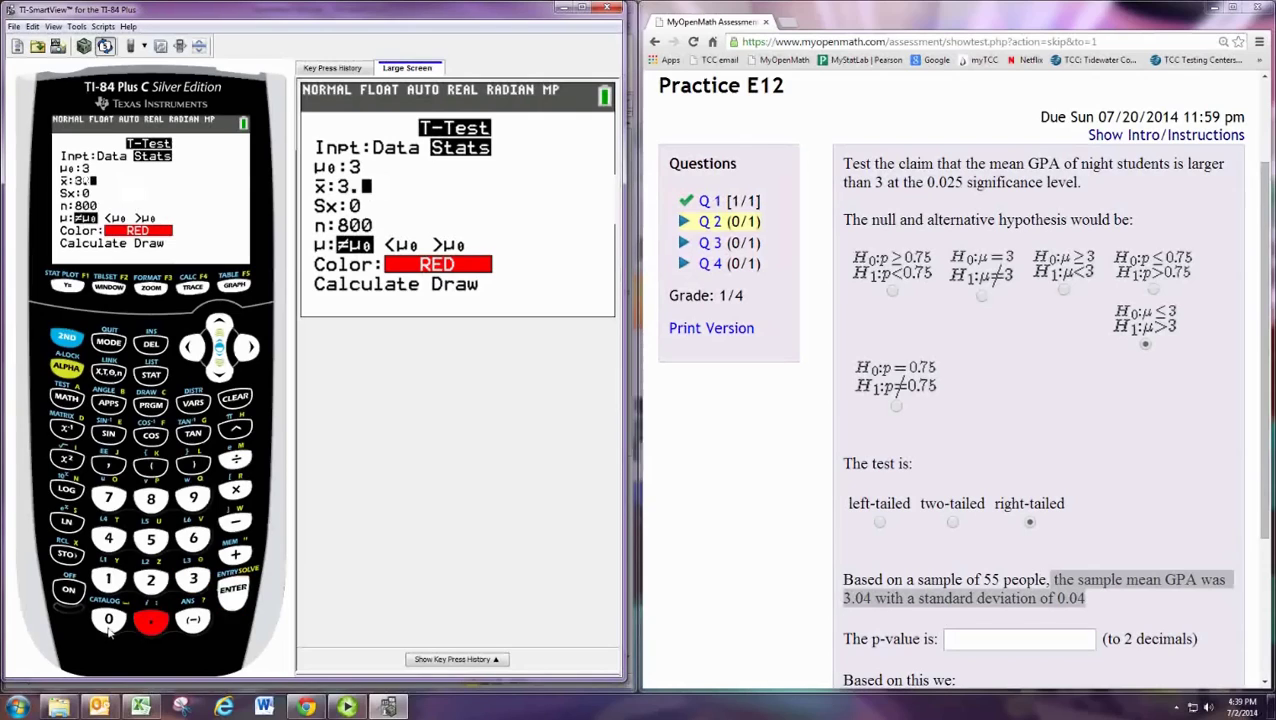
{"action": "type", "text": "04"}
{"action": "key", "text": "Return"}
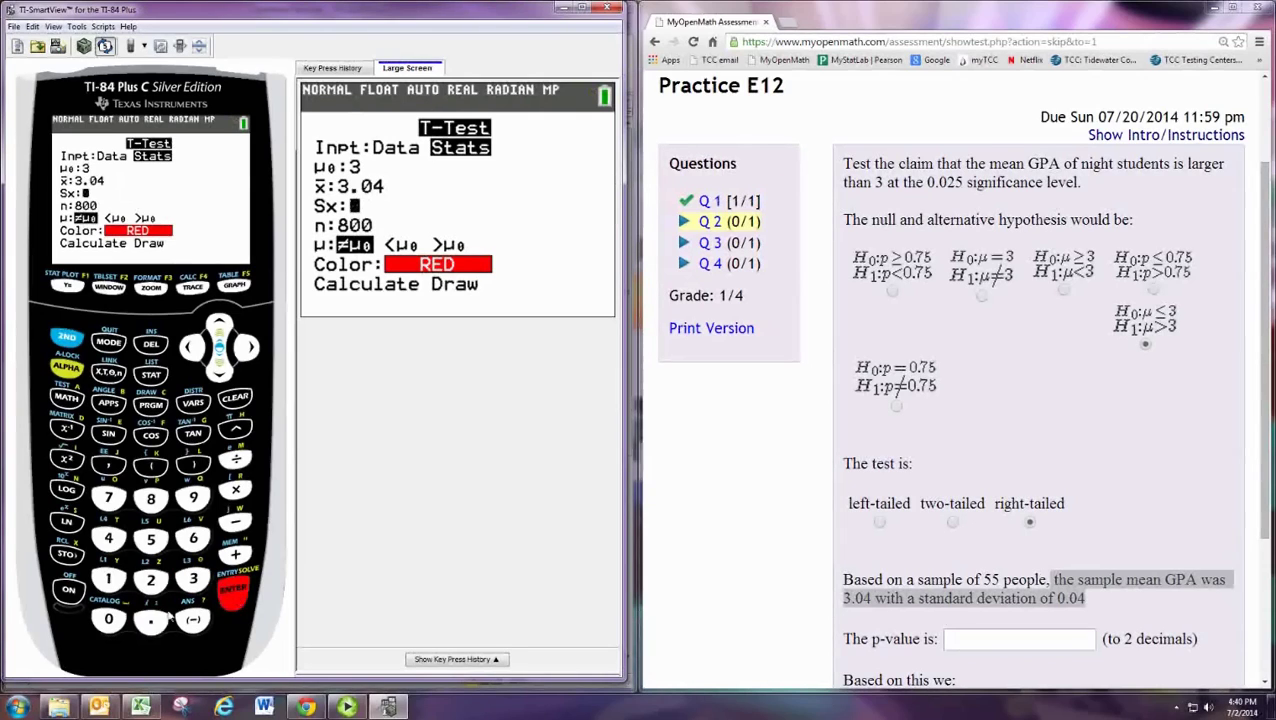
Step: Set the T-Test's sample standard deviation Sx to .04 and the sample size n to 55
{"action": "type", "text": ".04"}
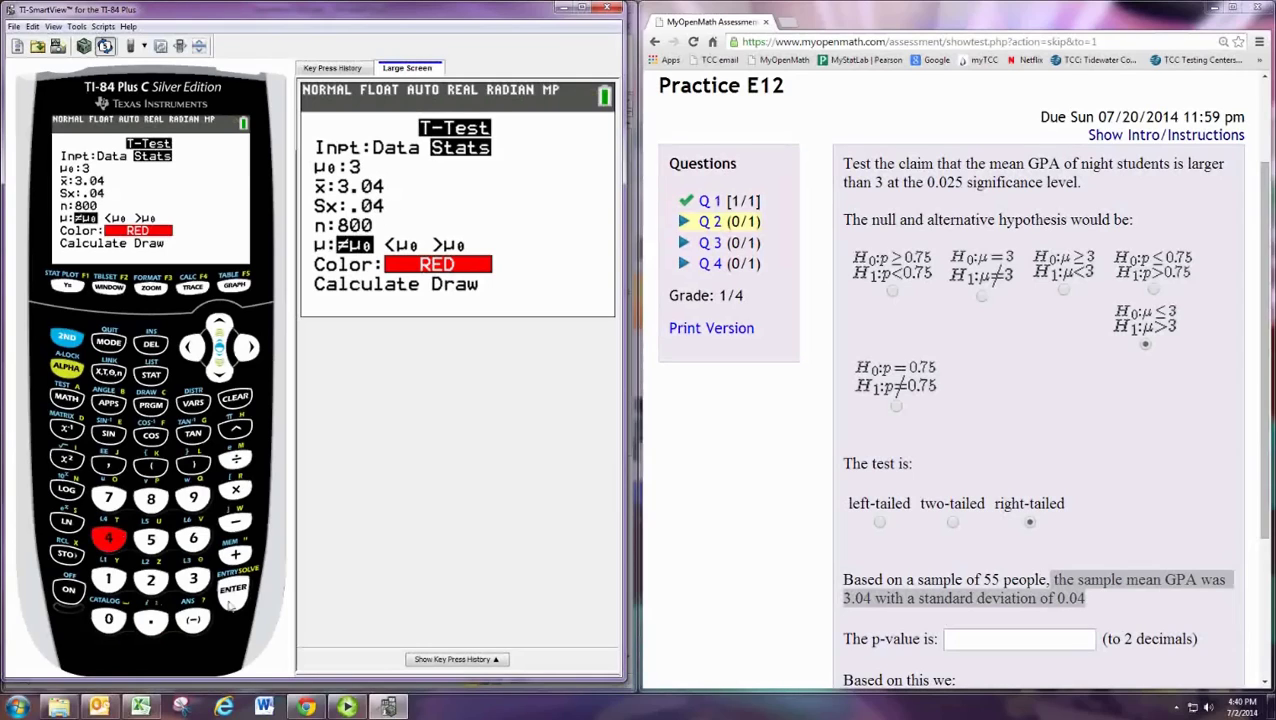
{"action": "key", "text": "Down"}
{"action": "type", "text": "55"}
{"action": "key", "text": "Down"}
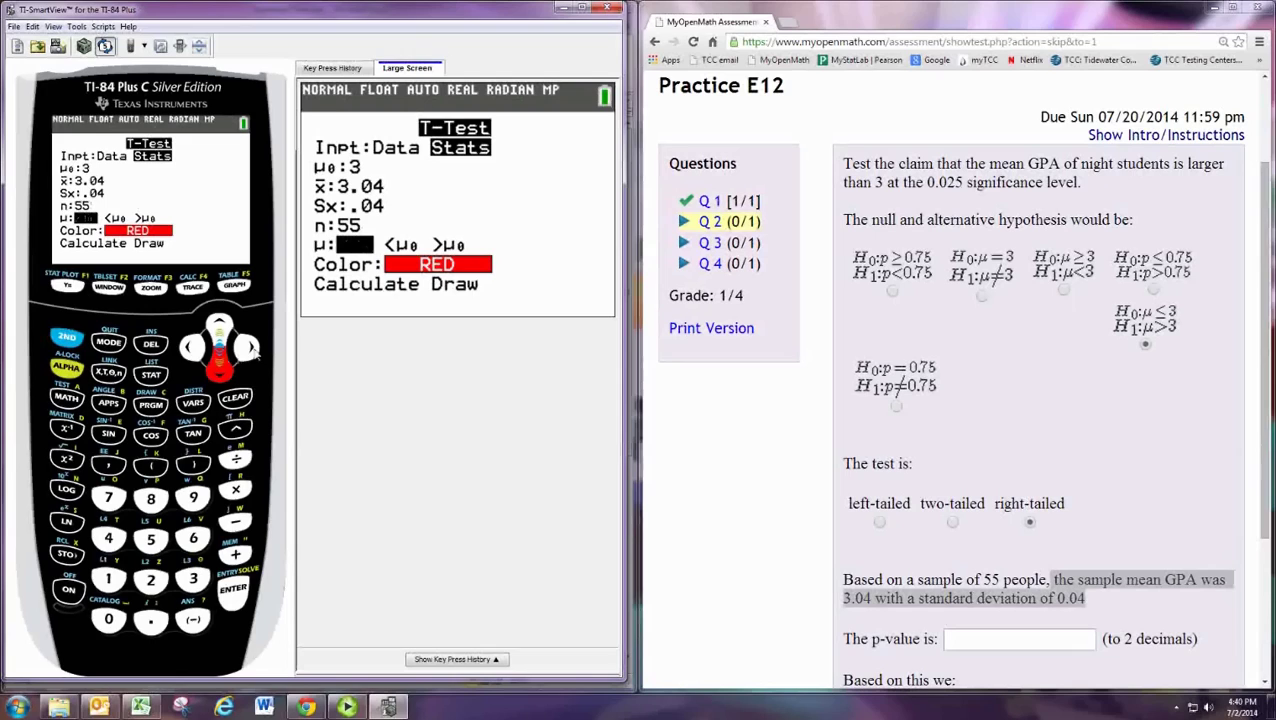
Step: Set the alternative hypothesis to >μ0 and calculate the T-Test
{"action": "left_click", "coordinate": [248, 347]}
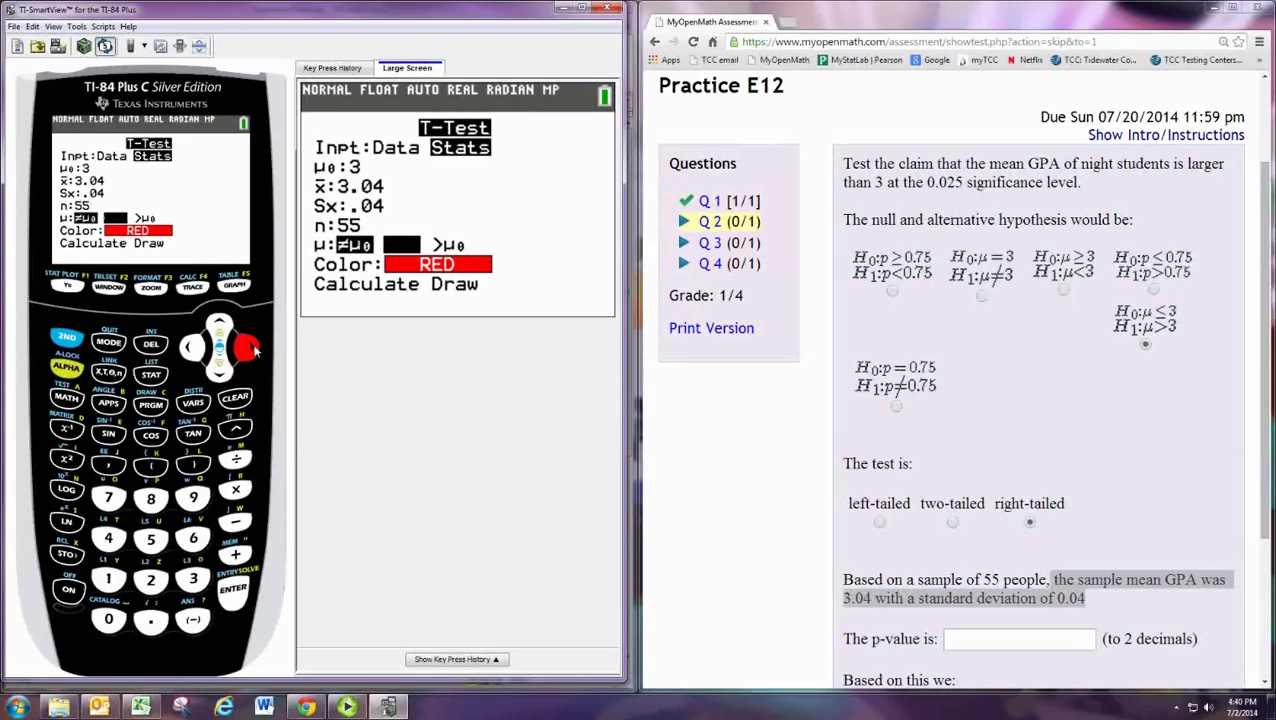
{"action": "left_click", "coordinate": [250, 348]}
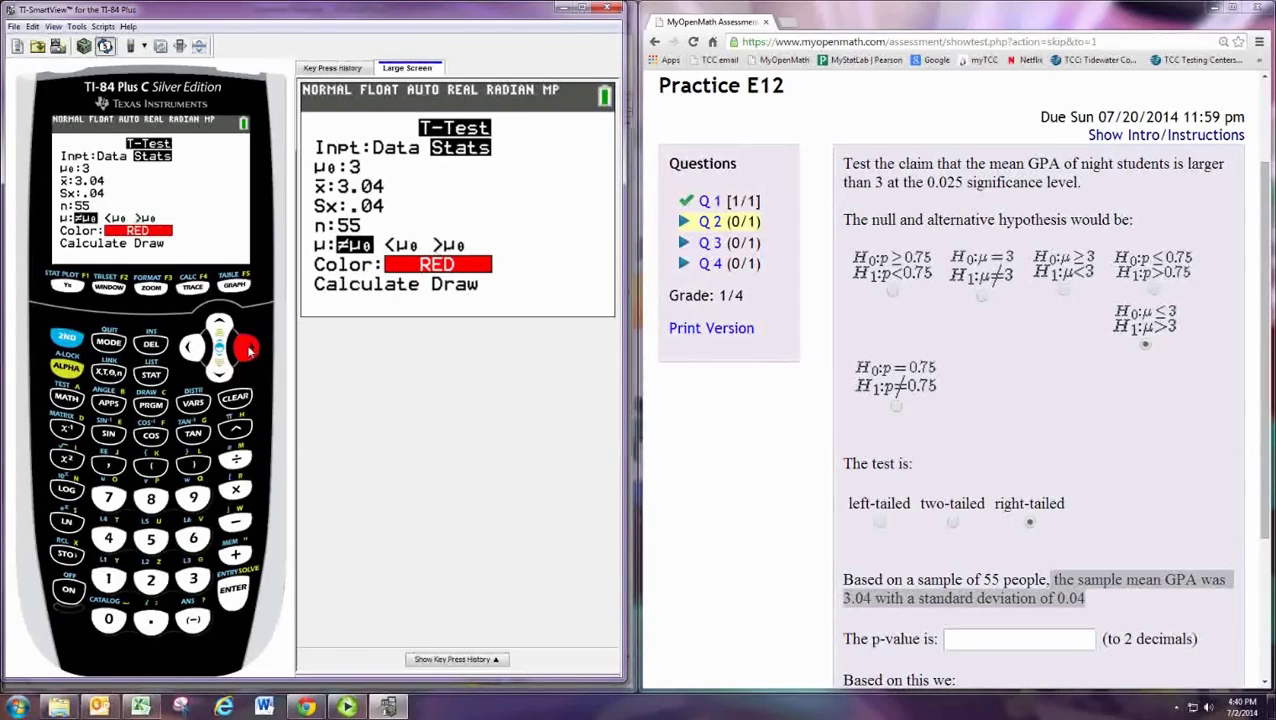
{"action": "left_click", "coordinate": [232, 590]}
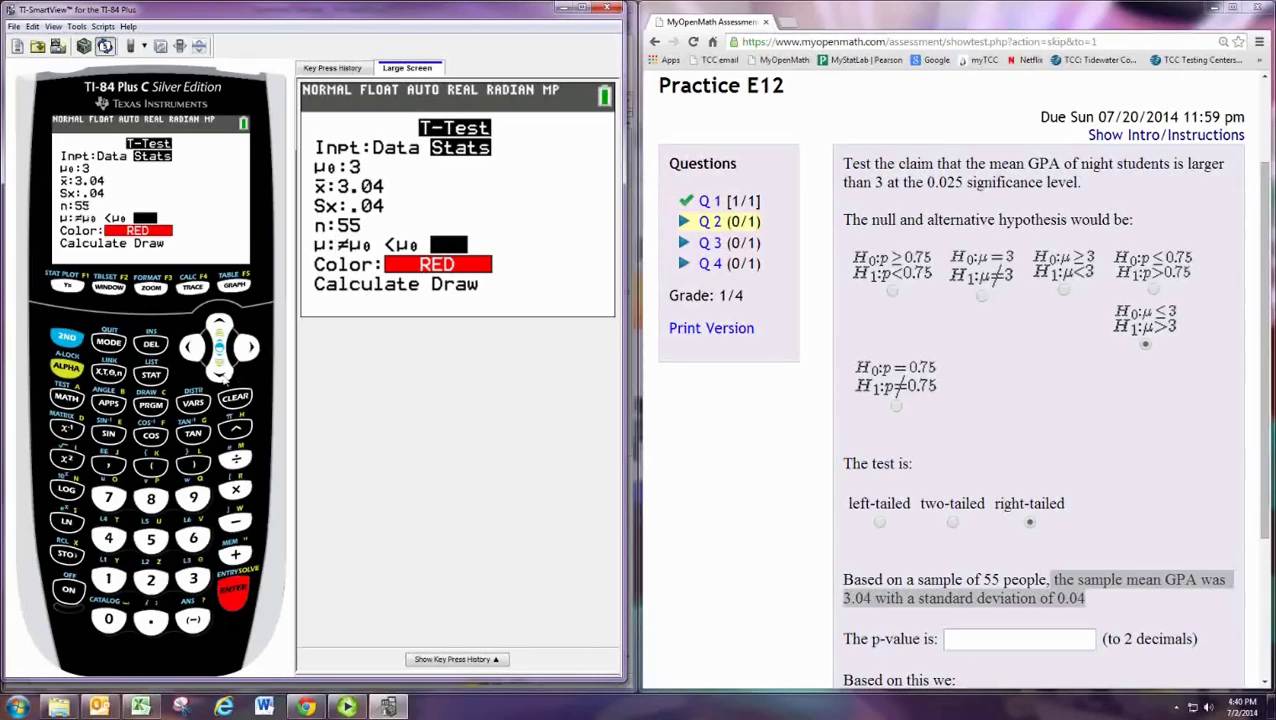
{"action": "left_click", "coordinate": [220, 370]}
{"action": "left_click", "coordinate": [220, 370]}
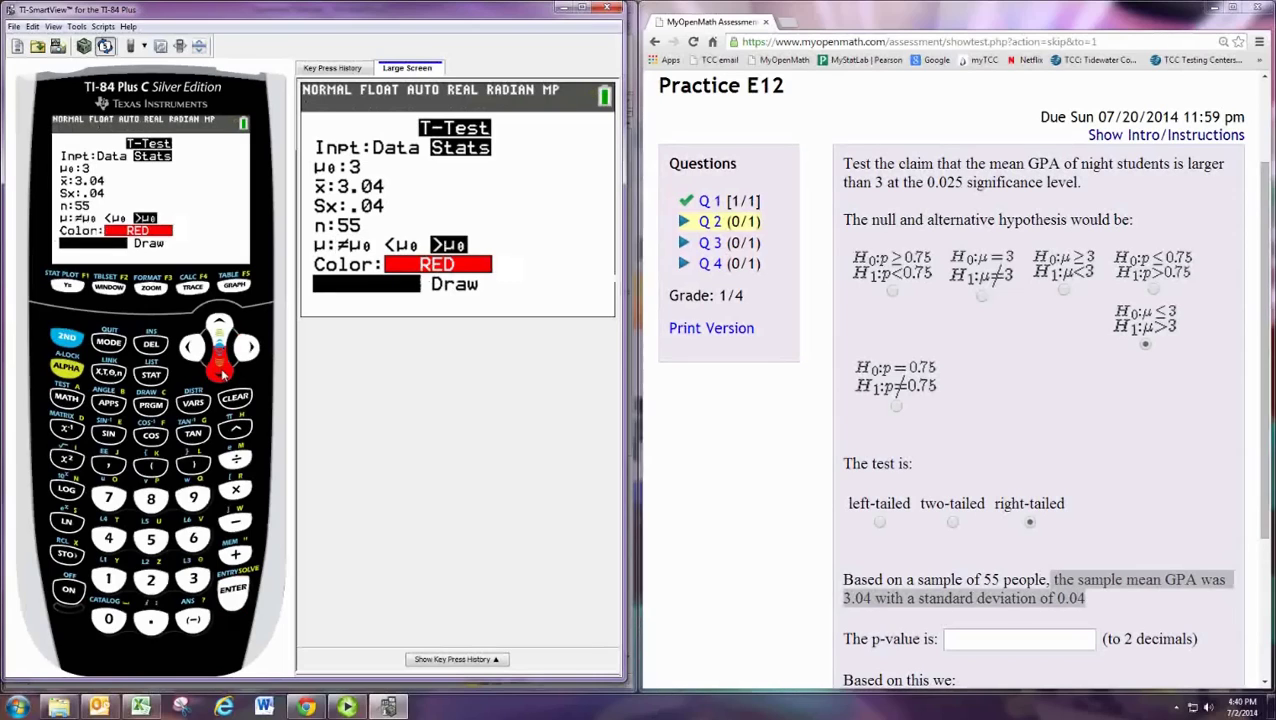
{"action": "key", "text": "Return"}
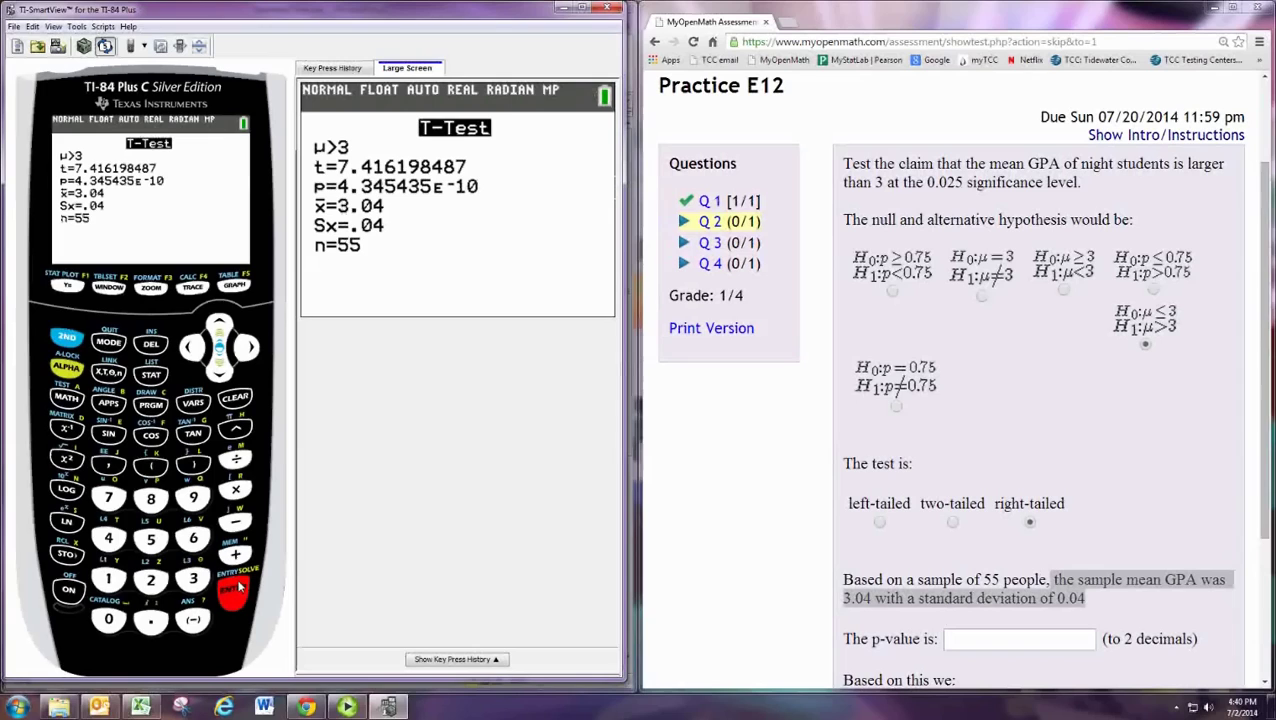
Step: Enter 0.00 as the p-value for question 2 in the MyOpenMath assessment
{"action": "left_click", "coordinate": [776, 516]}
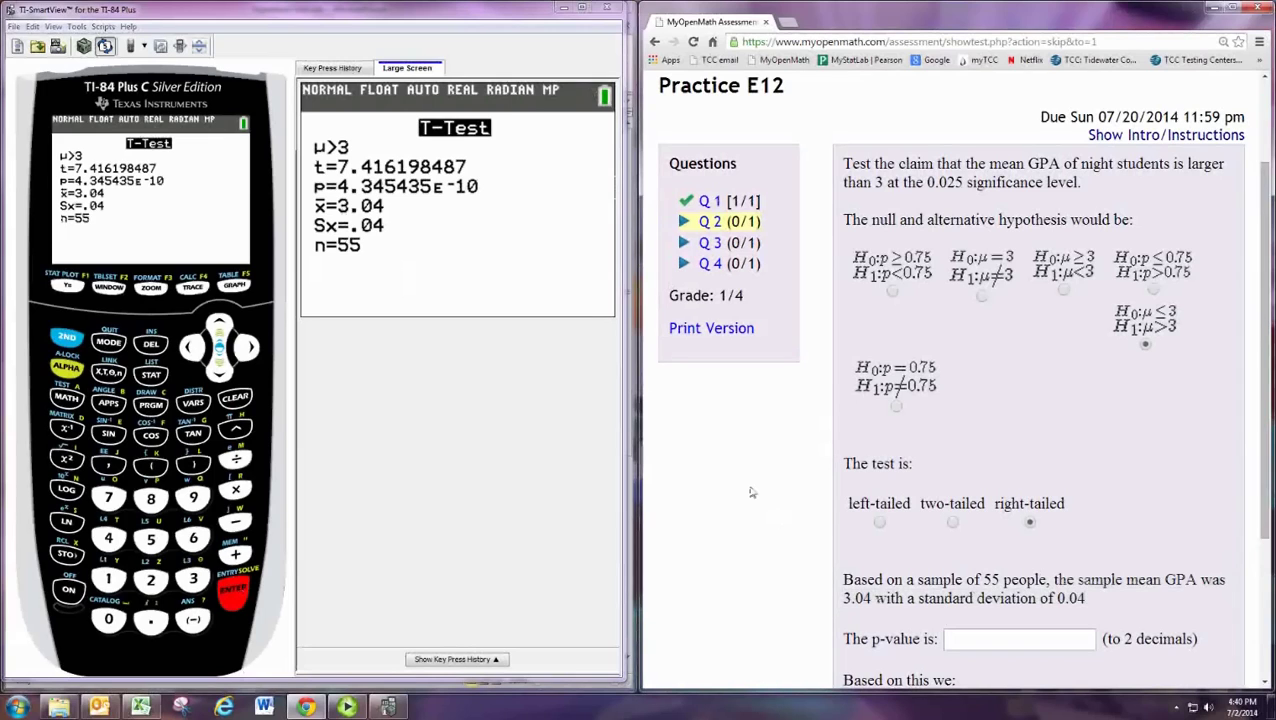
{"action": "scroll", "coordinate": [752, 494], "scroll_direction": "down", "scroll_amount": 1}
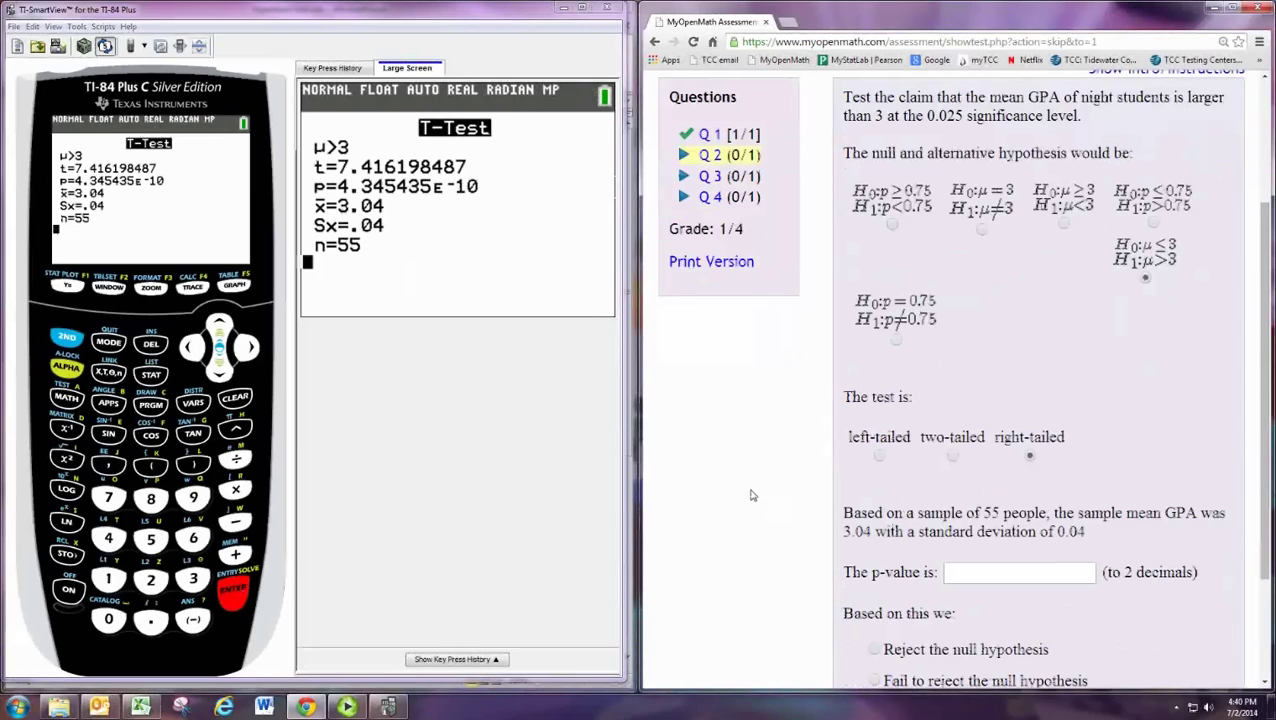
{"action": "scroll", "coordinate": [753, 491], "scroll_direction": "down", "scroll_amount": 2}
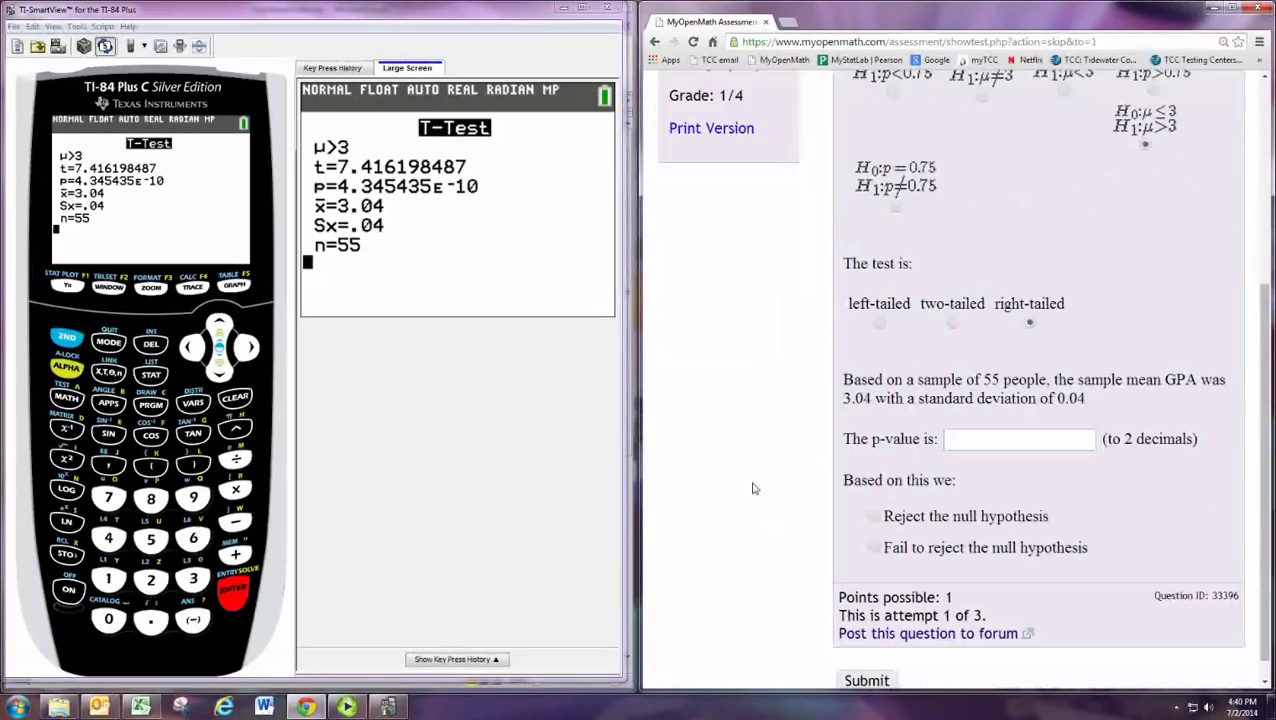
{"action": "left_click", "coordinate": [961, 442]}
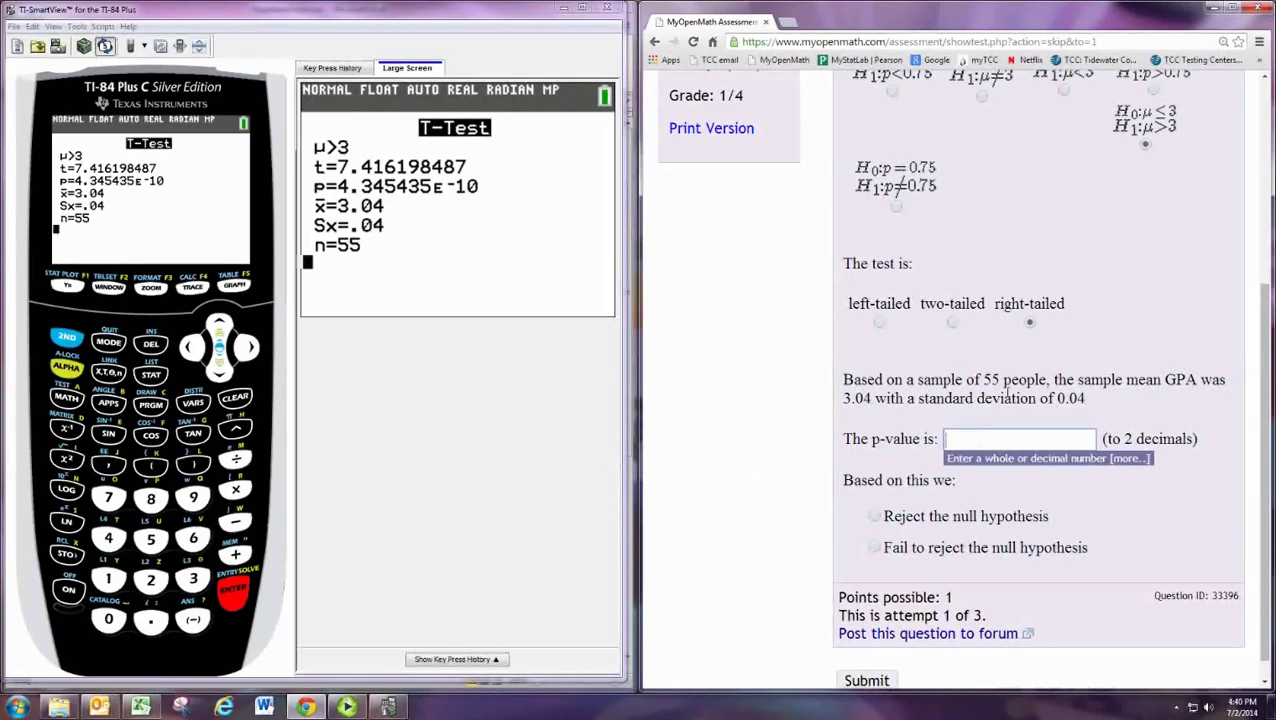
{"action": "type", "text": "0.00"}
{"action": "left_click", "coordinate": [763, 520]}
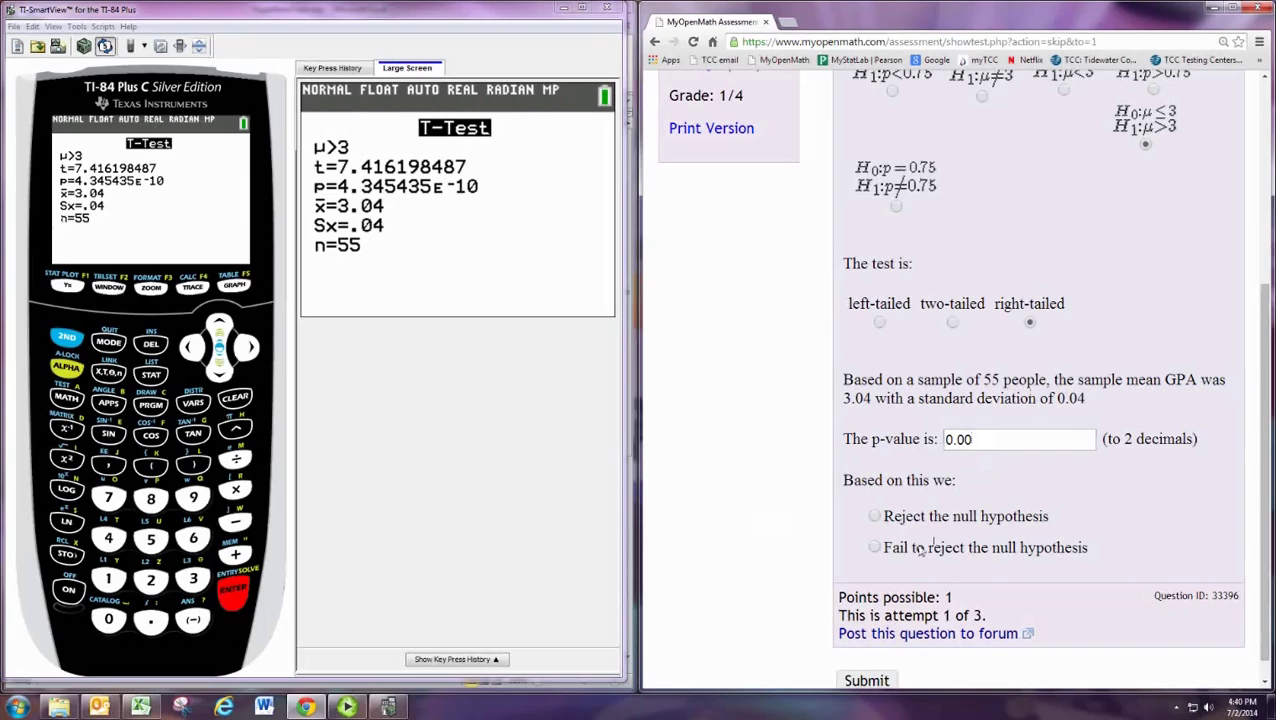
Step: Choose "Reject the null hypothesis" as the conclusion and check it against the question's significance level
{"action": "left_click", "coordinate": [876, 516]}
{"action": "scroll", "coordinate": [798, 542], "scroll_direction": "up", "scroll_amount": 2}
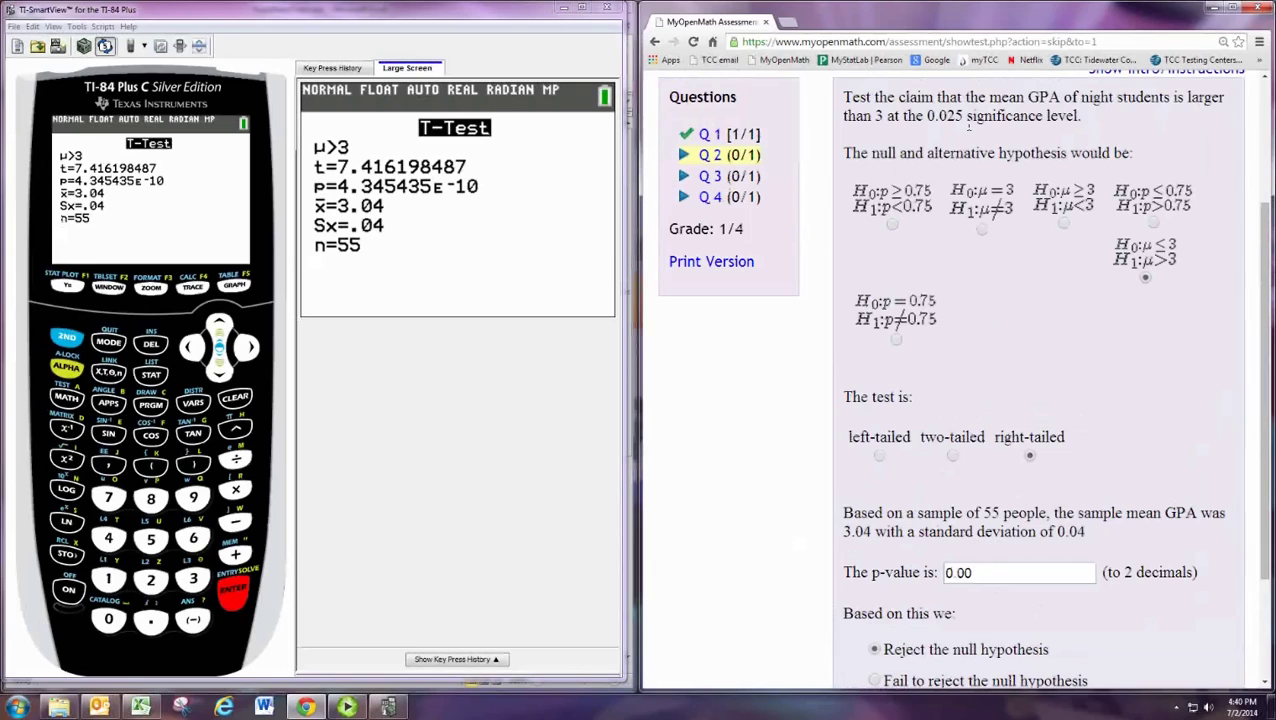
{"action": "scroll", "coordinate": [755, 447], "scroll_direction": "down", "scroll_amount": 1}
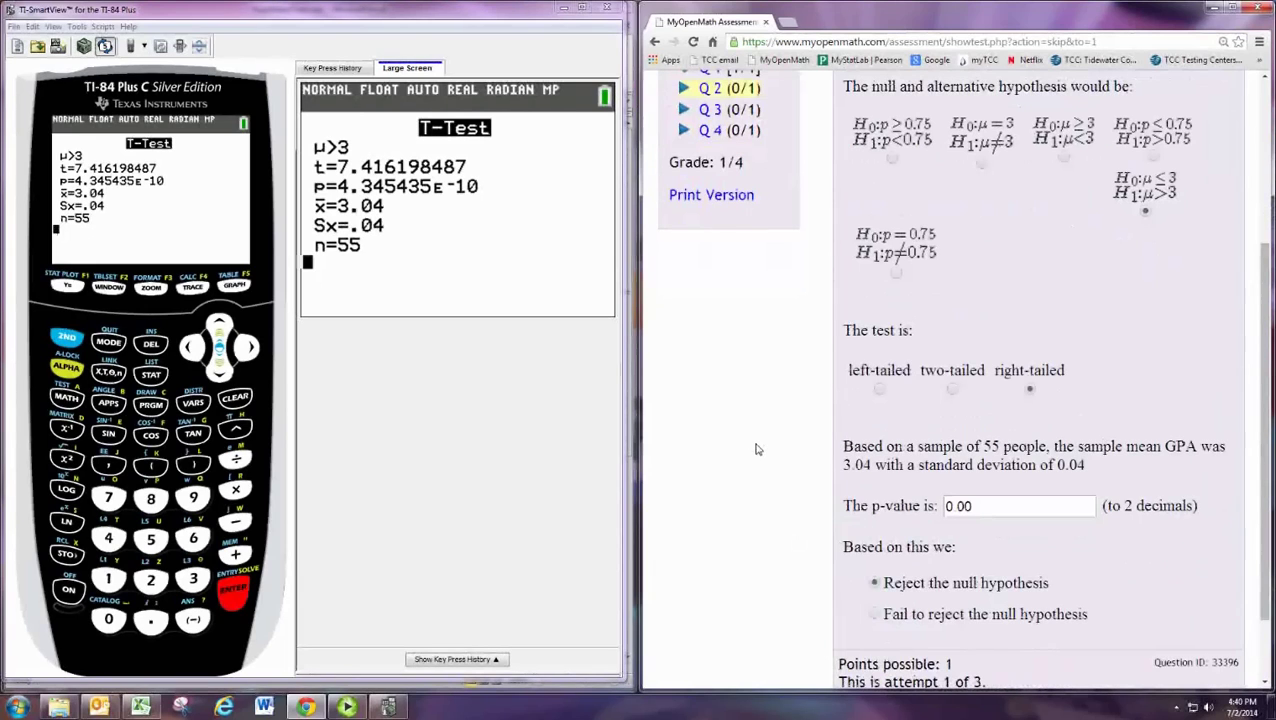
{"action": "scroll", "coordinate": [755, 449], "scroll_direction": "up", "scroll_amount": 2}
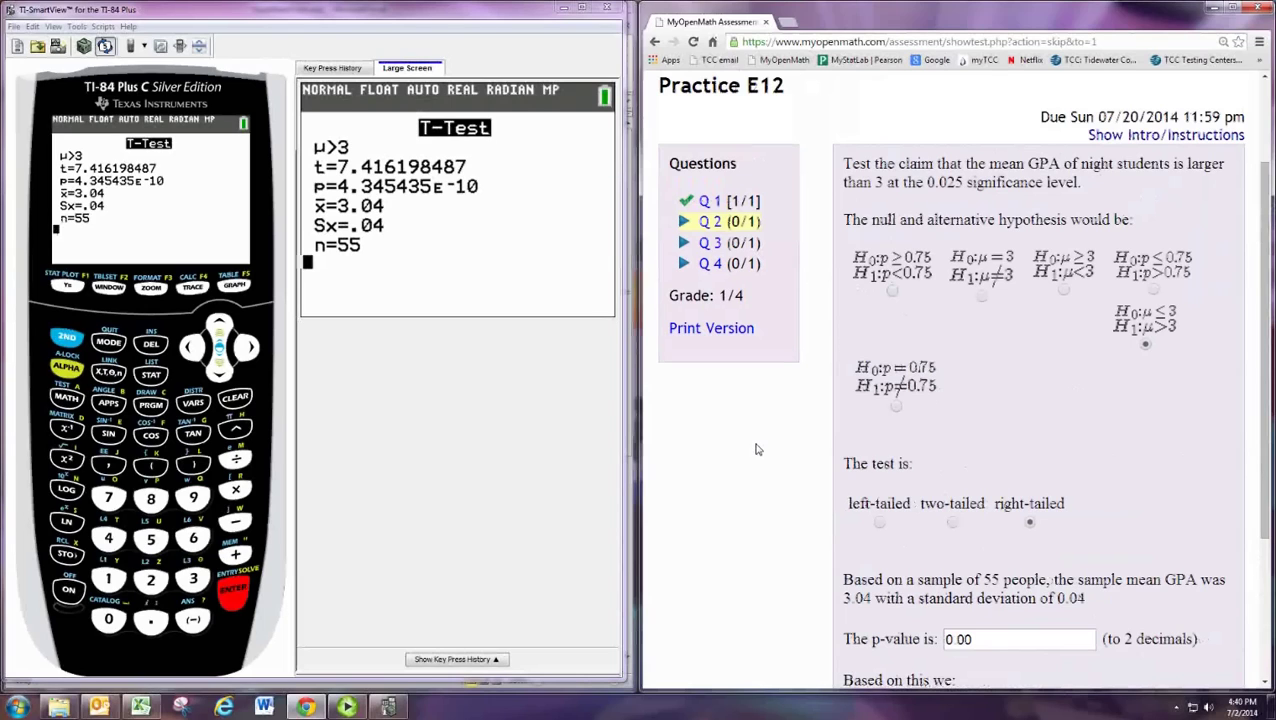
{"action": "scroll", "coordinate": [755, 449], "scroll_direction": "down", "scroll_amount": 2}
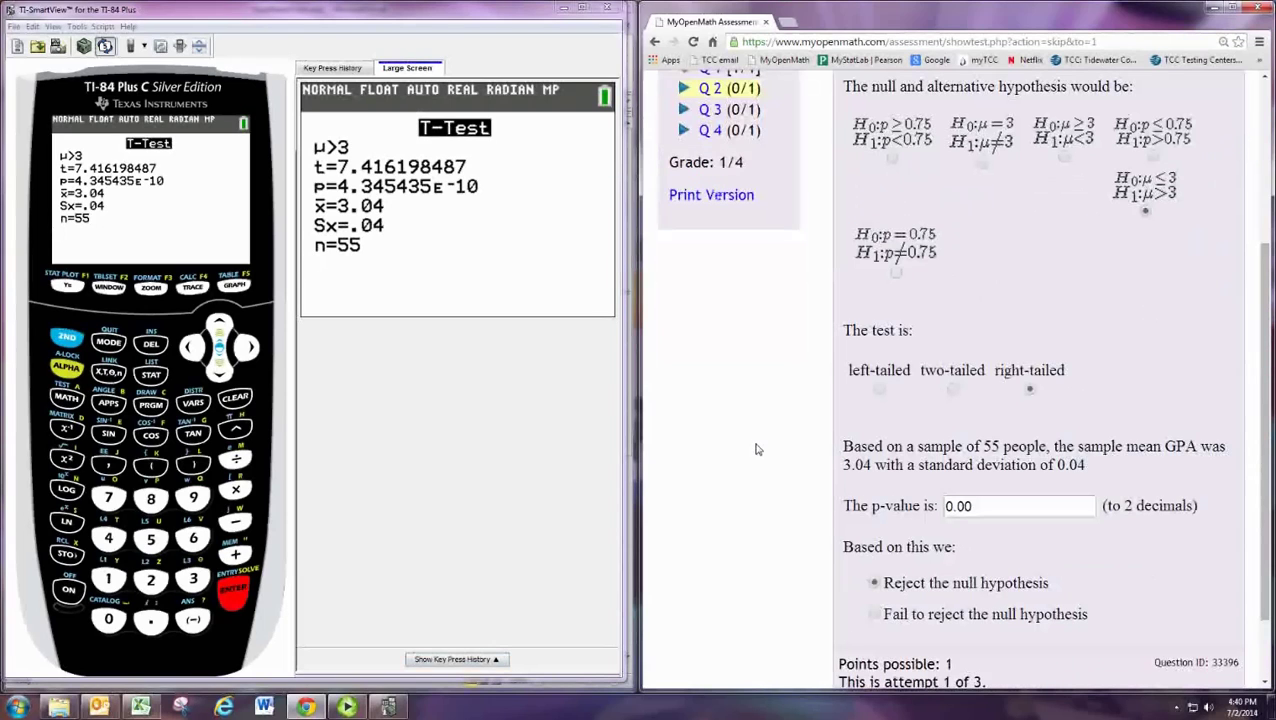
Step: Switch to the HypothesisTests workbook in Excel and set both hypothesis means, C5 and C6 on the Z-Test sheet, to 3
{"action": "left_click", "coordinate": [142, 708]}
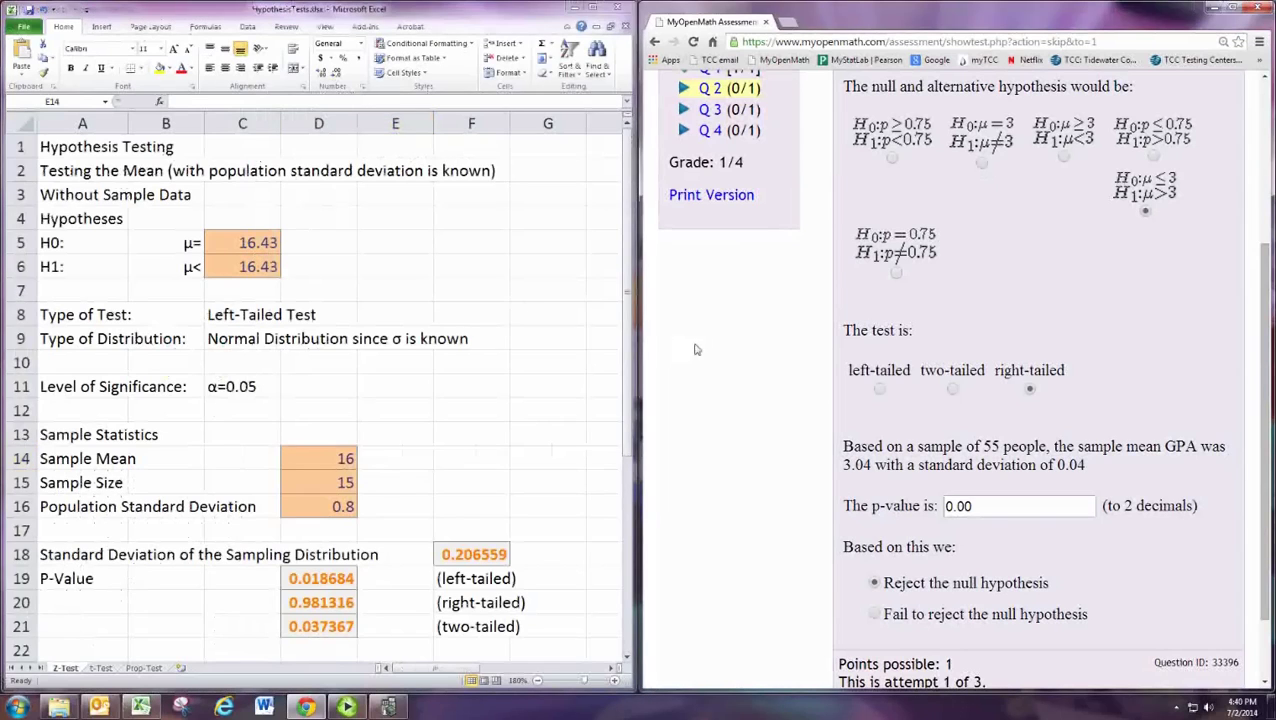
{"action": "scroll", "coordinate": [697, 349], "scroll_direction": "up", "scroll_amount": 2}
{"action": "left_click", "coordinate": [273, 245]}
{"action": "type", "text": "3"}
{"action": "key", "text": "Return"}
{"action": "type", "text": "3"}
{"action": "key", "text": "Return"}
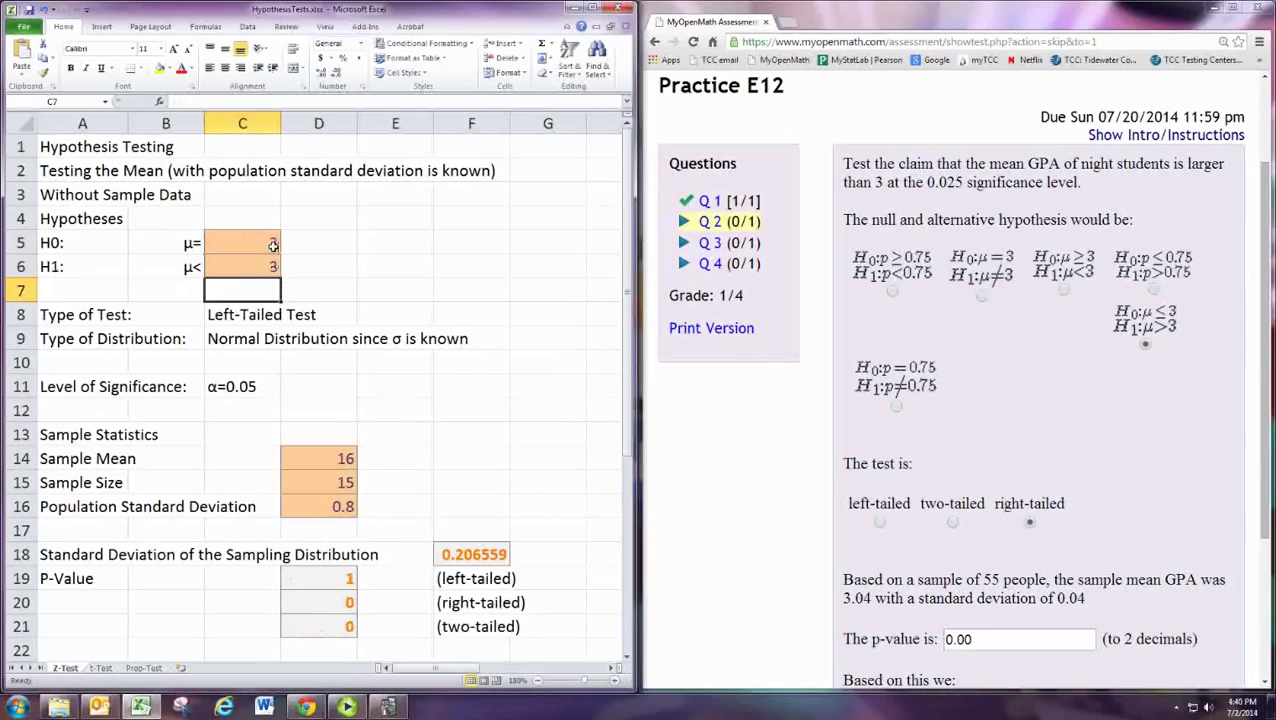
Step: On the Z-Test sheet, set the sample mean in D14 to 3.04 and the sample size in D15 to 55
{"action": "key", "text": "Return"}
{"action": "key", "text": "Down"}
{"action": "key", "text": "Down"}
{"action": "key", "text": "Down"}
{"action": "key", "text": "Down"}
{"action": "key", "text": "Down"}
{"action": "key", "text": "Down"}
{"action": "key", "text": "Right"}
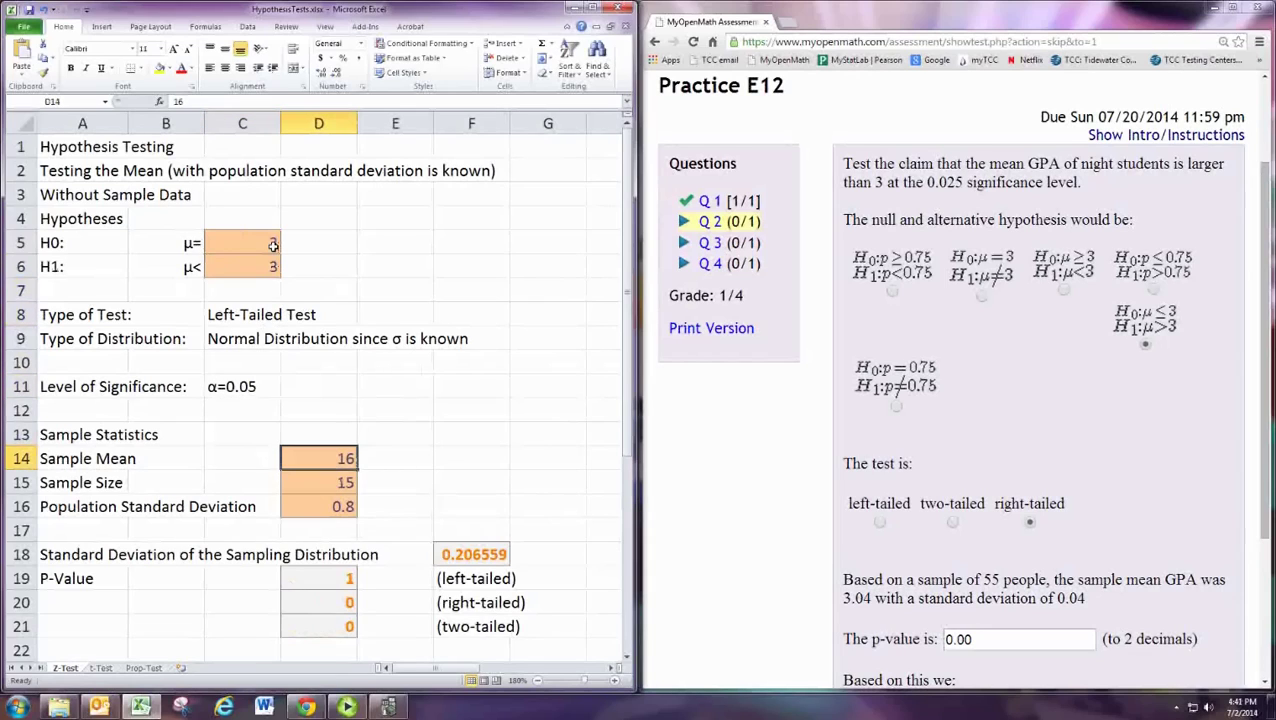
{"action": "type", "text": "3.04"}
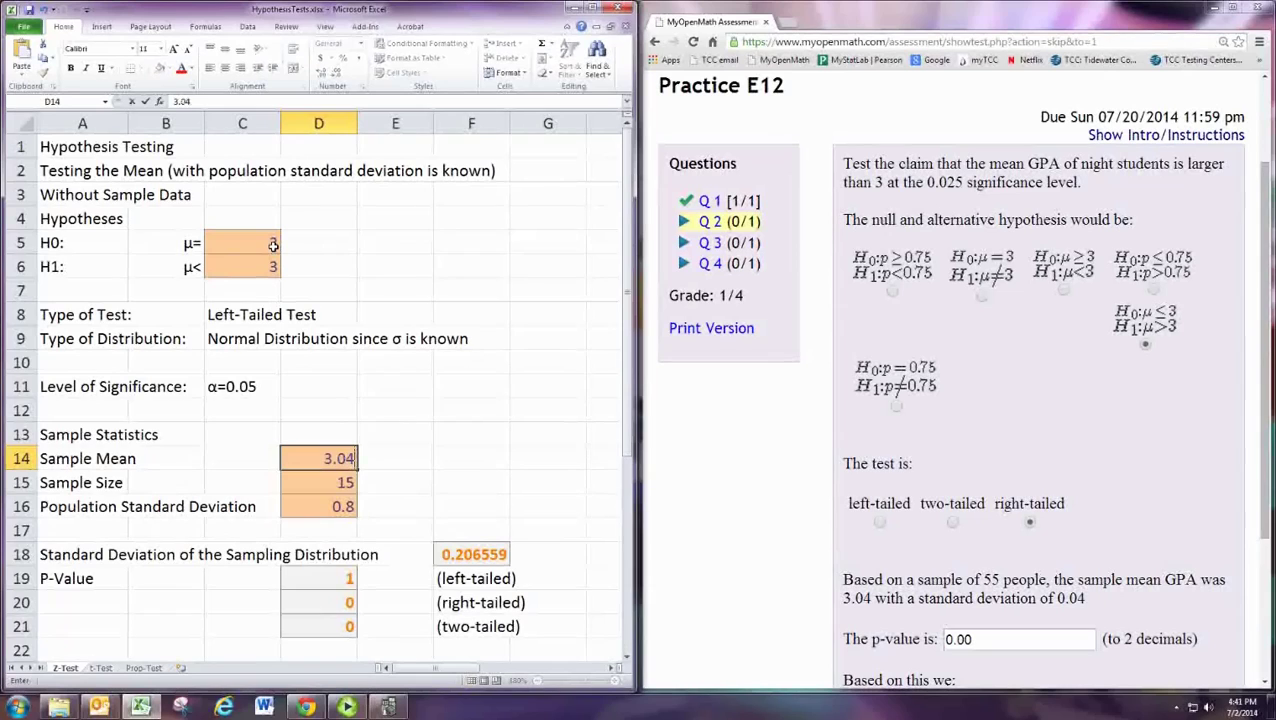
{"action": "key", "text": "Return"}
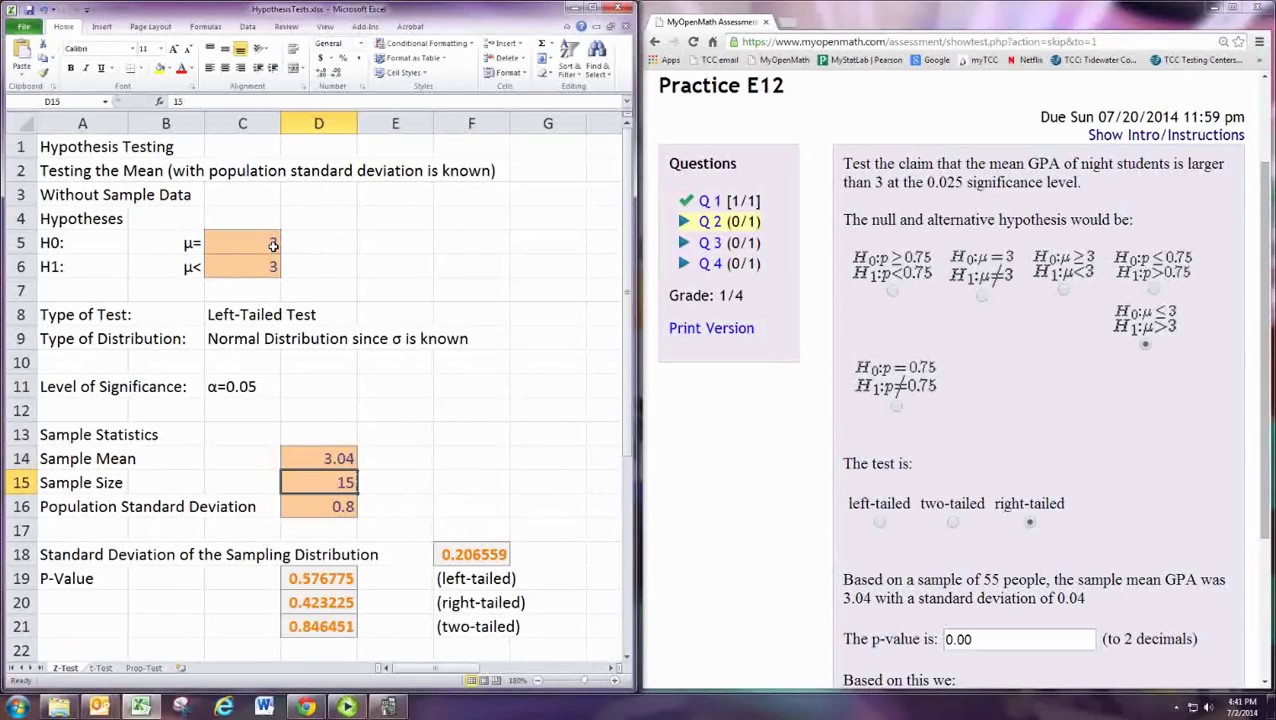
{"action": "type", "text": "55"}
{"action": "key", "text": "Return"}
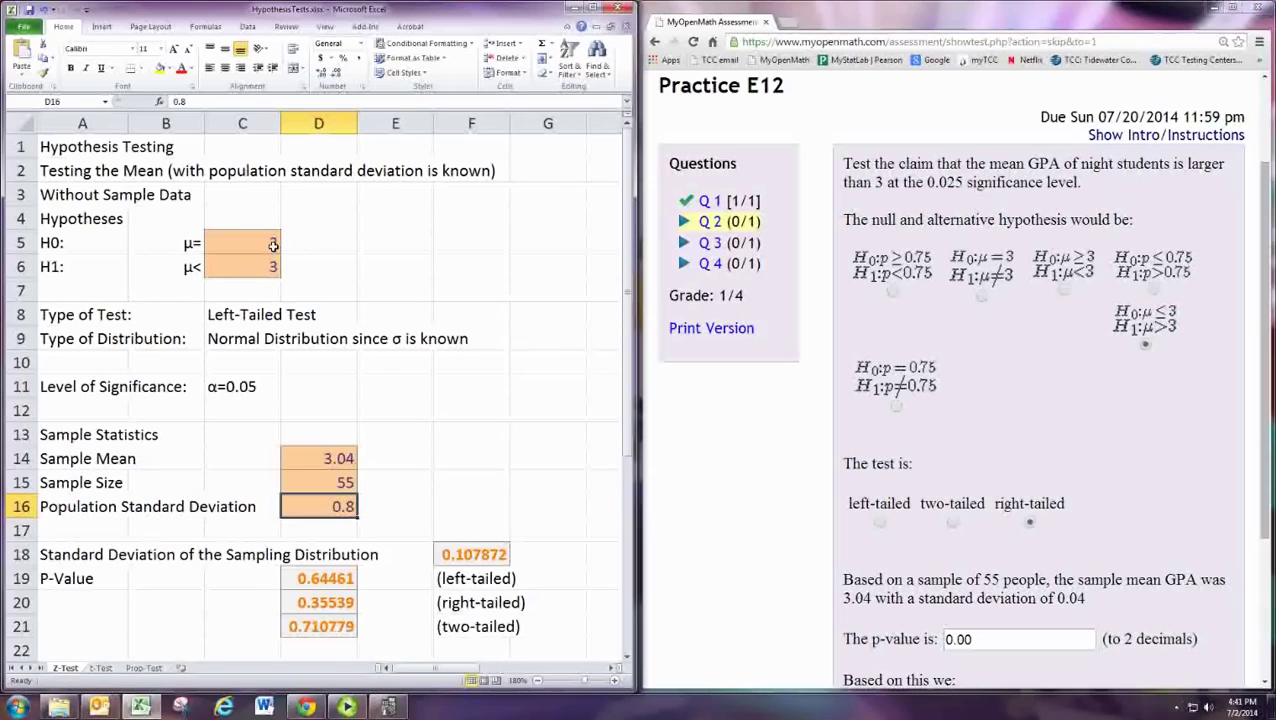
Step: Switch to the t-Test sheet and set both hypothesis means, C5 and C6, to 3
{"action": "left_click", "coordinate": [102, 669]}
{"action": "left_click", "coordinate": [257, 244]}
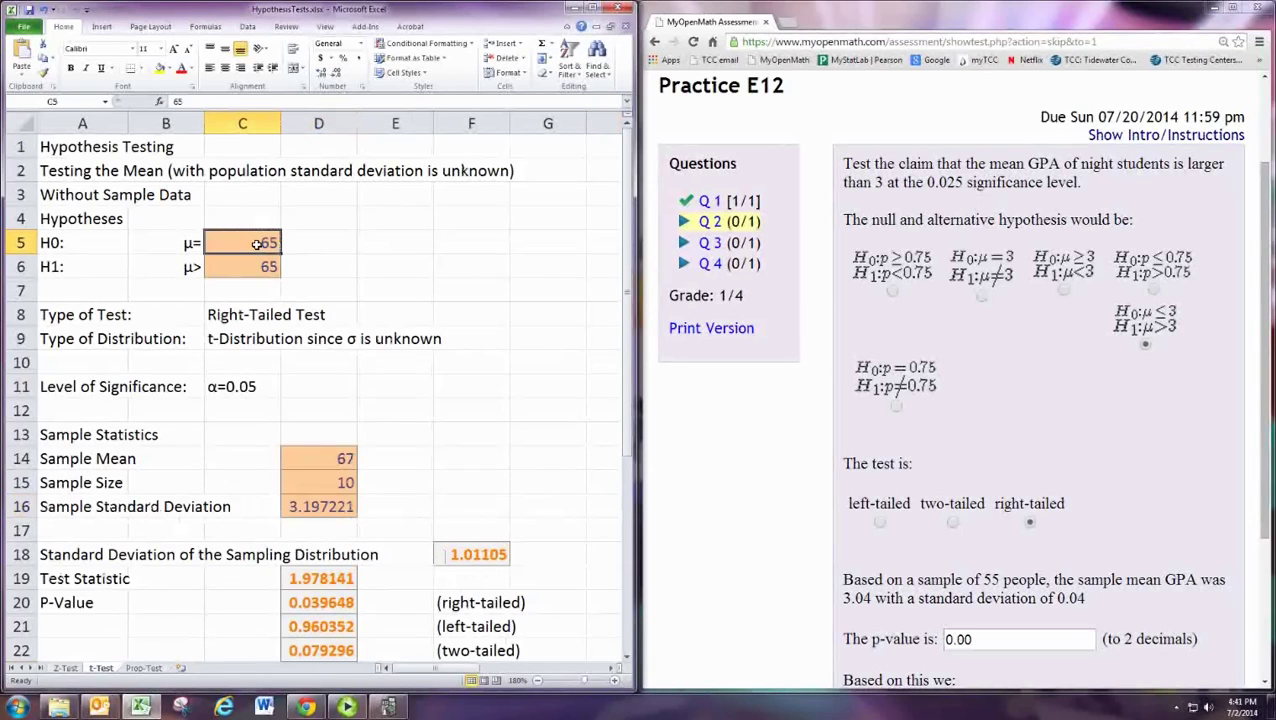
{"action": "type", "text": "3"}
{"action": "key", "text": "Return"}
Step: Set the sample mean in D14 on the t-Test sheet to 3.04
{"action": "key", "text": "Down"}
{"action": "key", "text": "Down"}
{"action": "key", "text": "Down"}
{"action": "key", "text": "Down"}
{"action": "key", "text": "Down"}
{"action": "key", "text": "Down"}
{"action": "key", "text": "Down"}
{"action": "key", "text": "Down"}
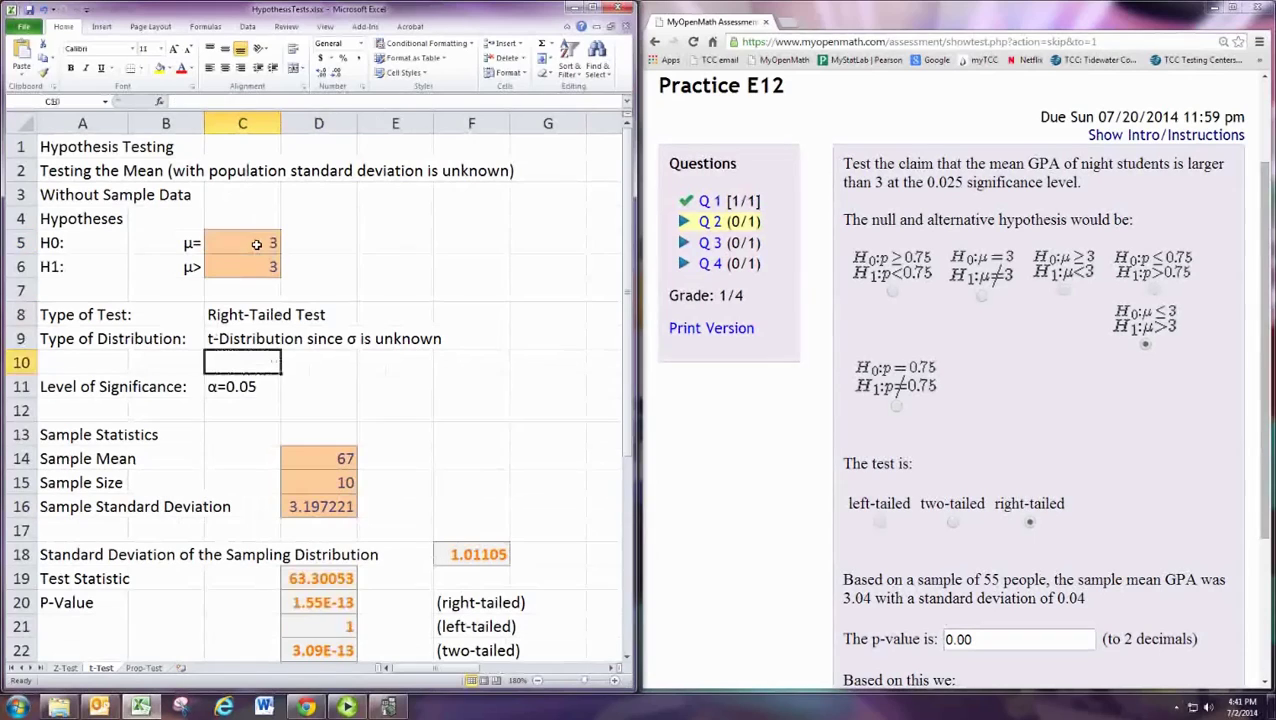
{"action": "key", "text": "Right"}
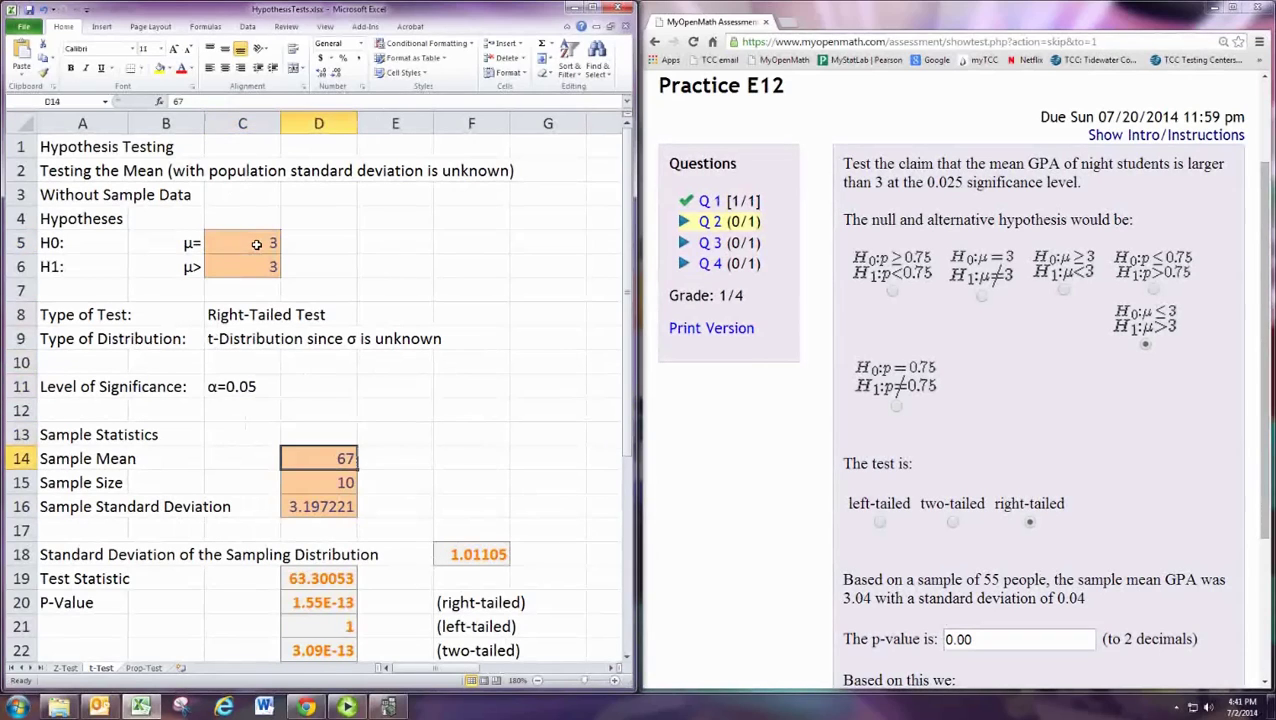
{"action": "type", "text": "3.04"}
{"action": "key", "text": "Return"}
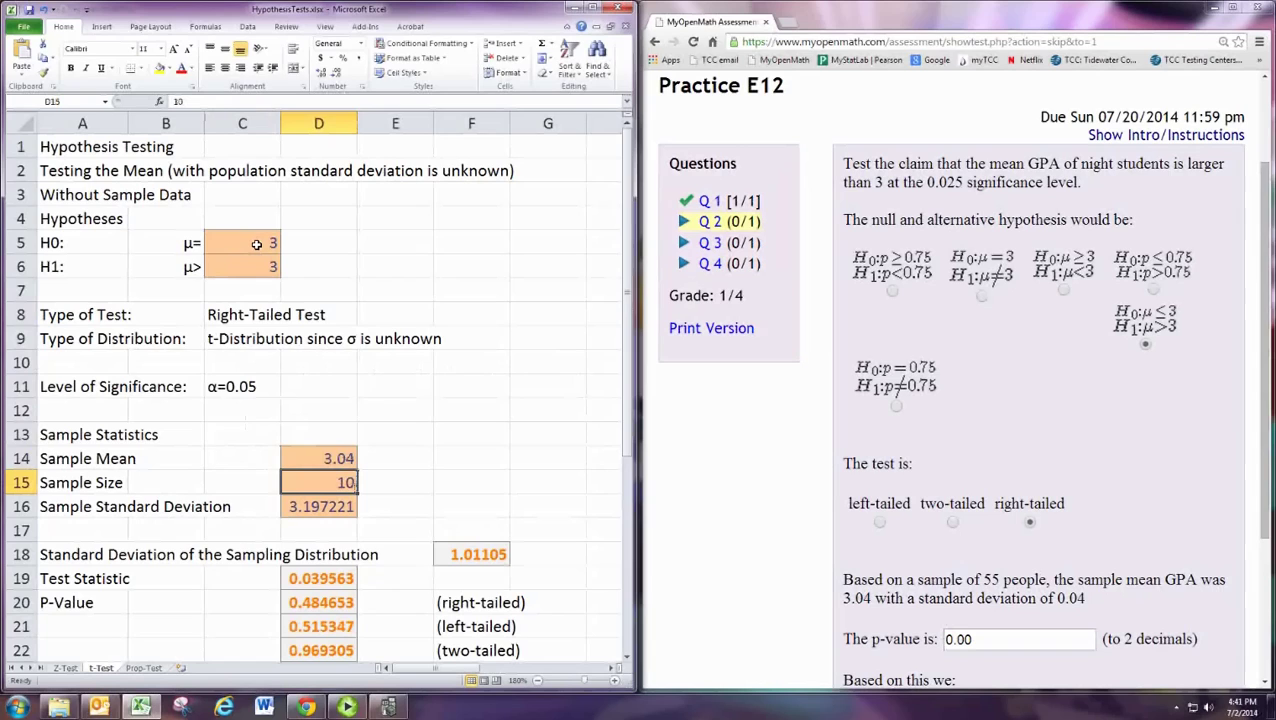
Step: Set the sample size in D15 to 55 and the sample standard deviation in D16 to 0.04
{"action": "key", "text": "BackSpace"}
{"action": "key", "text": "BackSpace"}
{"action": "type", "text": "55"}
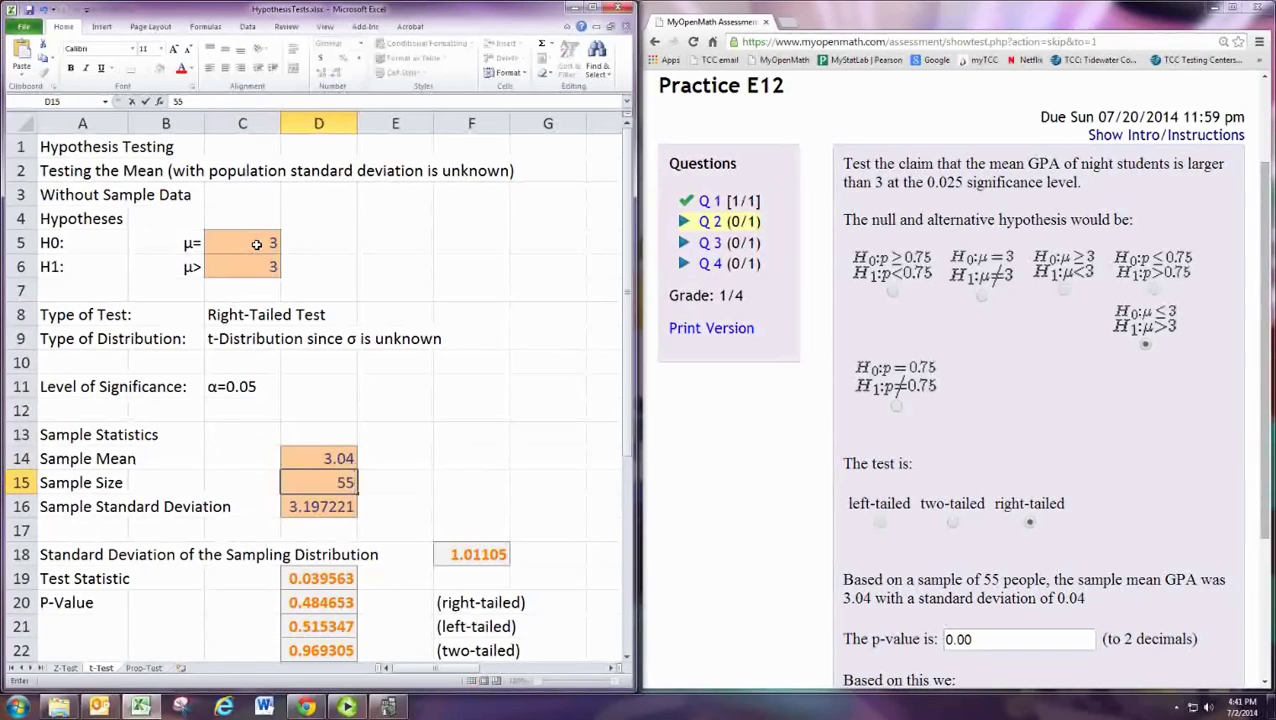
{"action": "key", "text": "Return"}
{"action": "type", "text": ".04"}
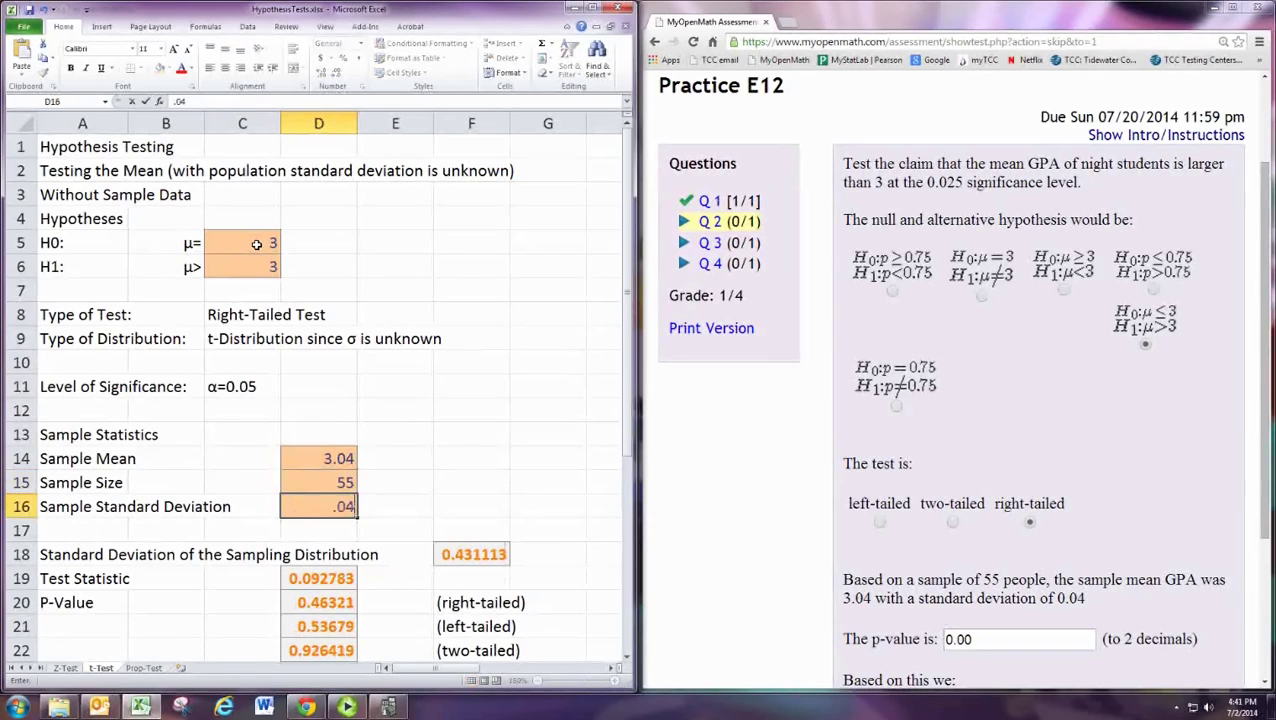
{"action": "key", "text": "Return"}
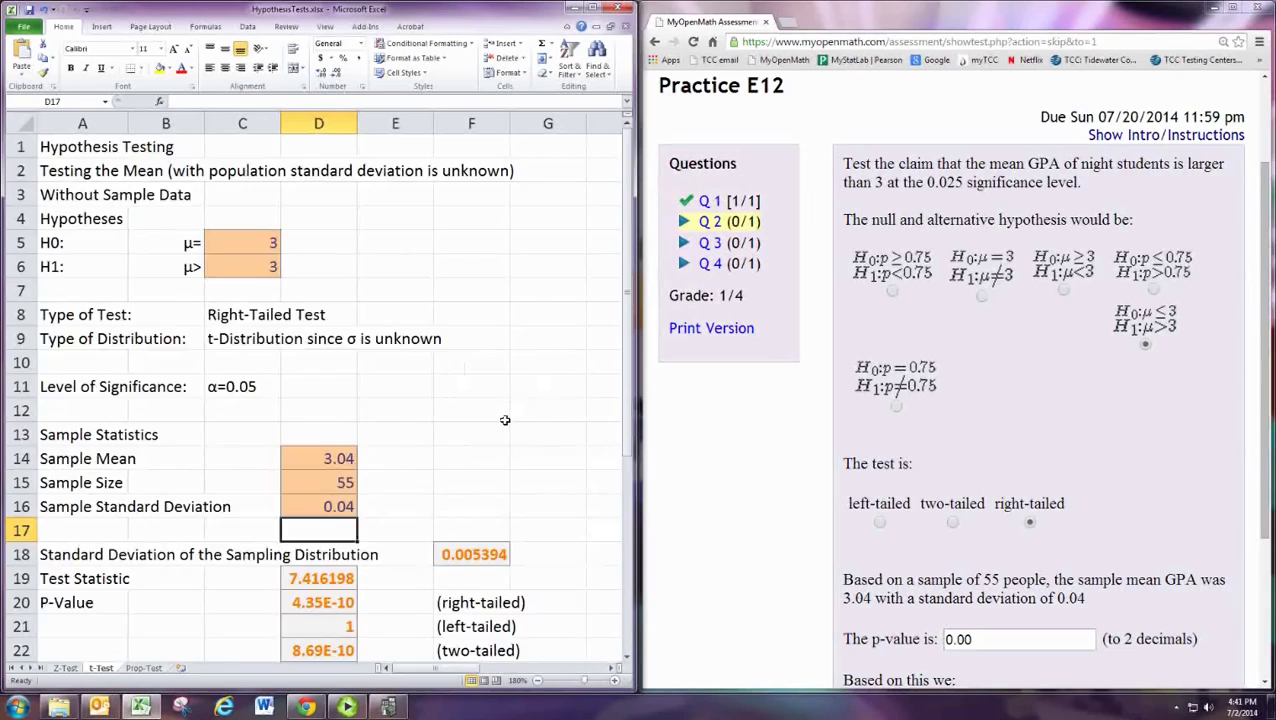
Step: Examine the right-tailed p-value in D20 and compare it with the p-value and conclusion entered in the MyOpenMath question
{"action": "scroll", "coordinate": [505, 415], "scroll_direction": "down", "scroll_amount": 2}
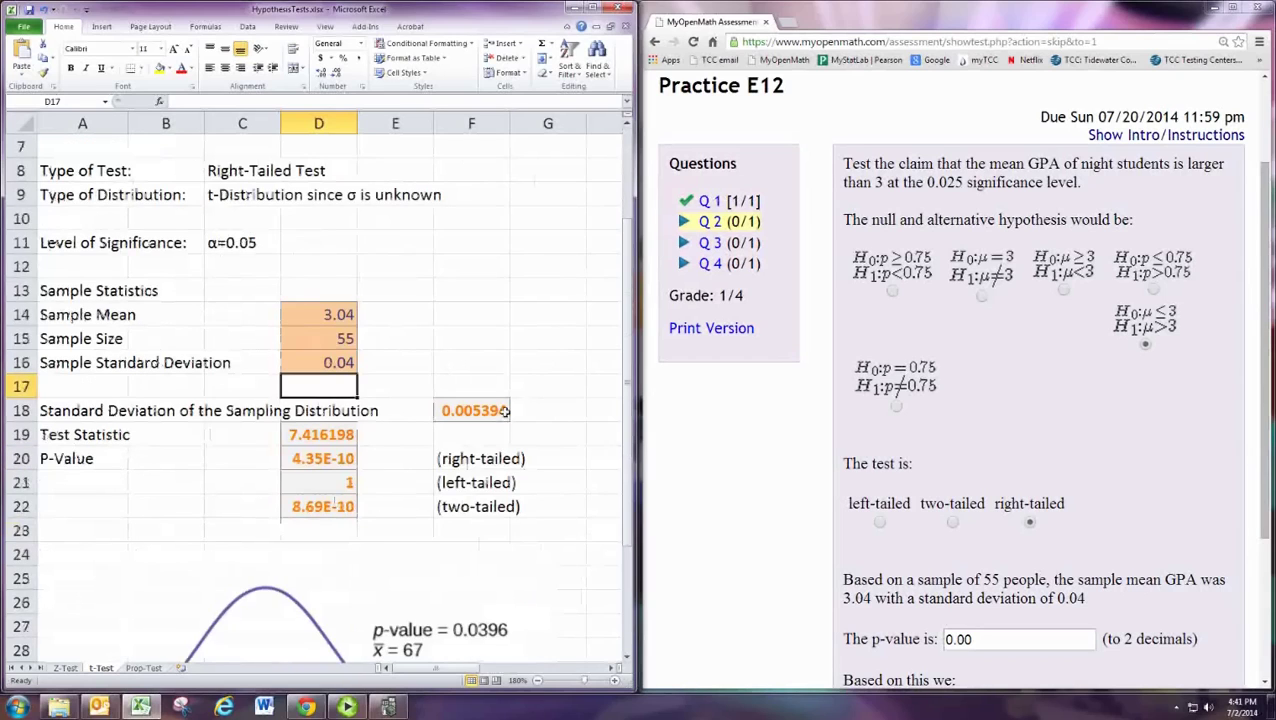
{"action": "left_click", "coordinate": [300, 462]}
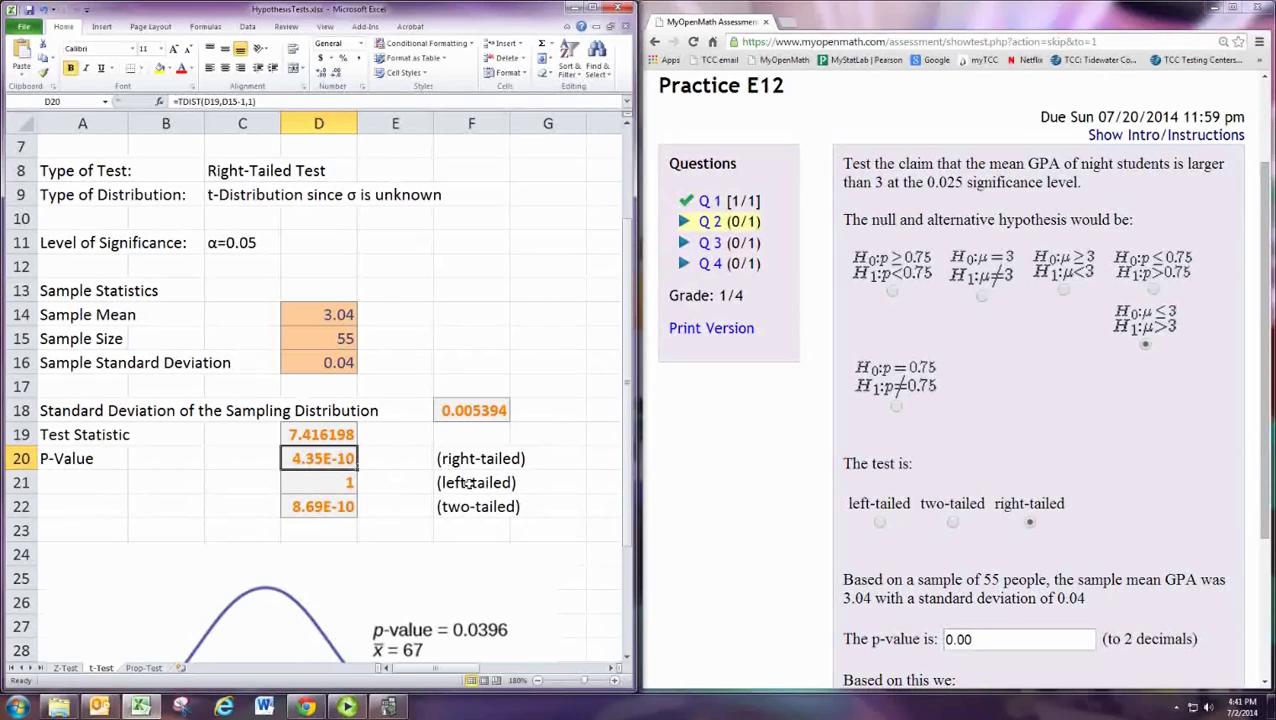
{"action": "scroll", "coordinate": [779, 548], "scroll_direction": "down", "scroll_amount": 3}
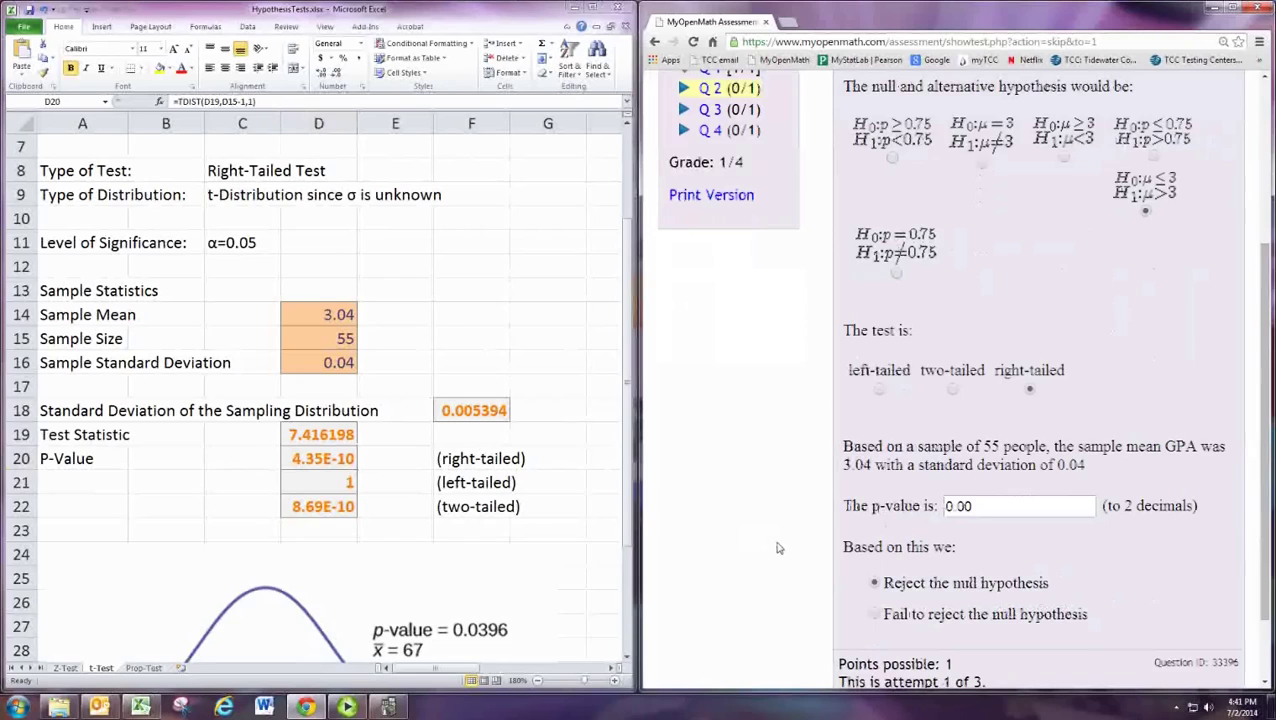